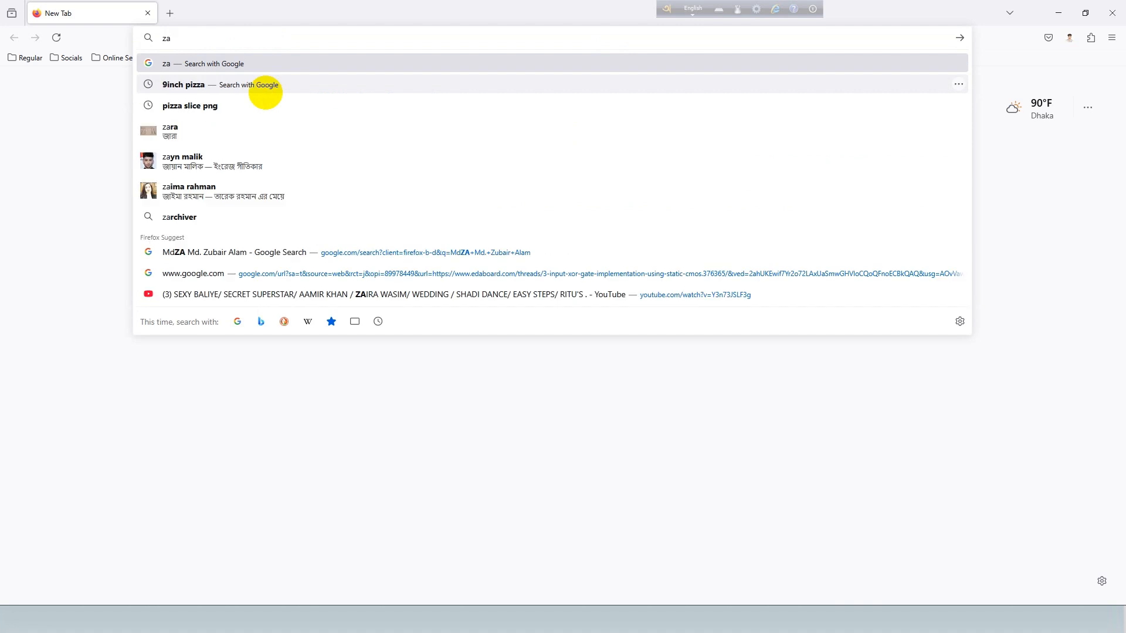
Search the web for "zadig download".
type("d")
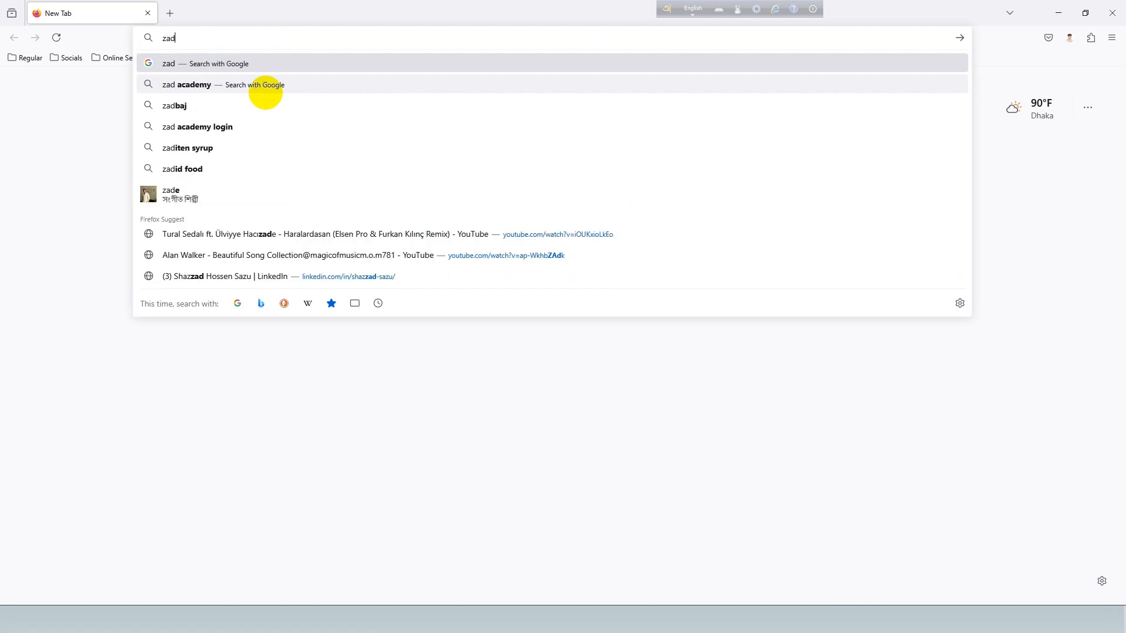
type("ig")
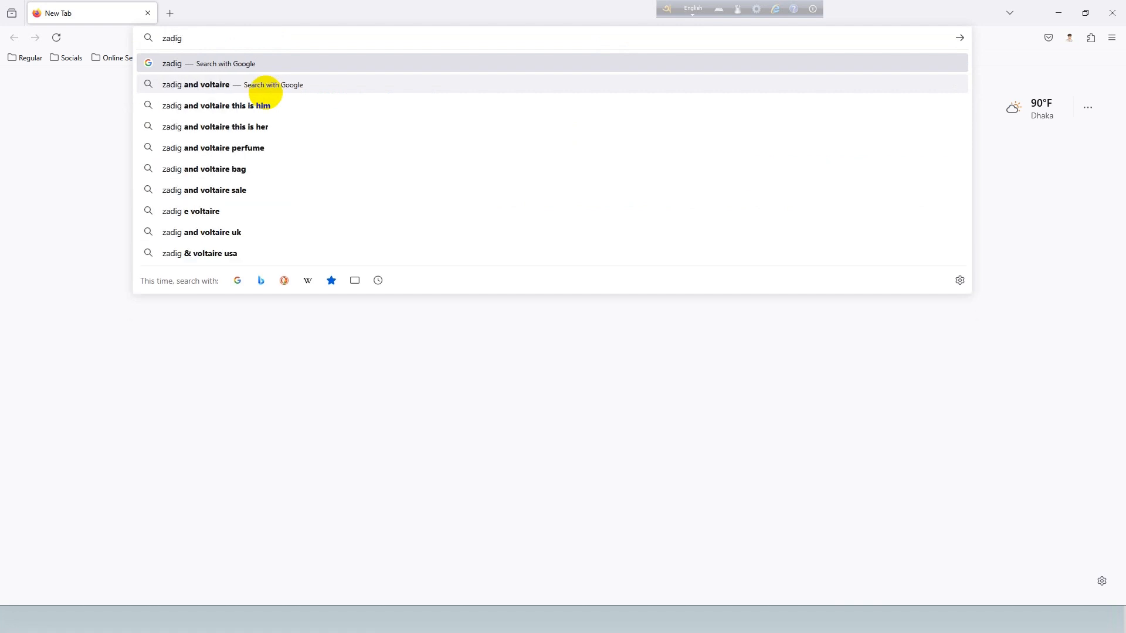
type(" down")
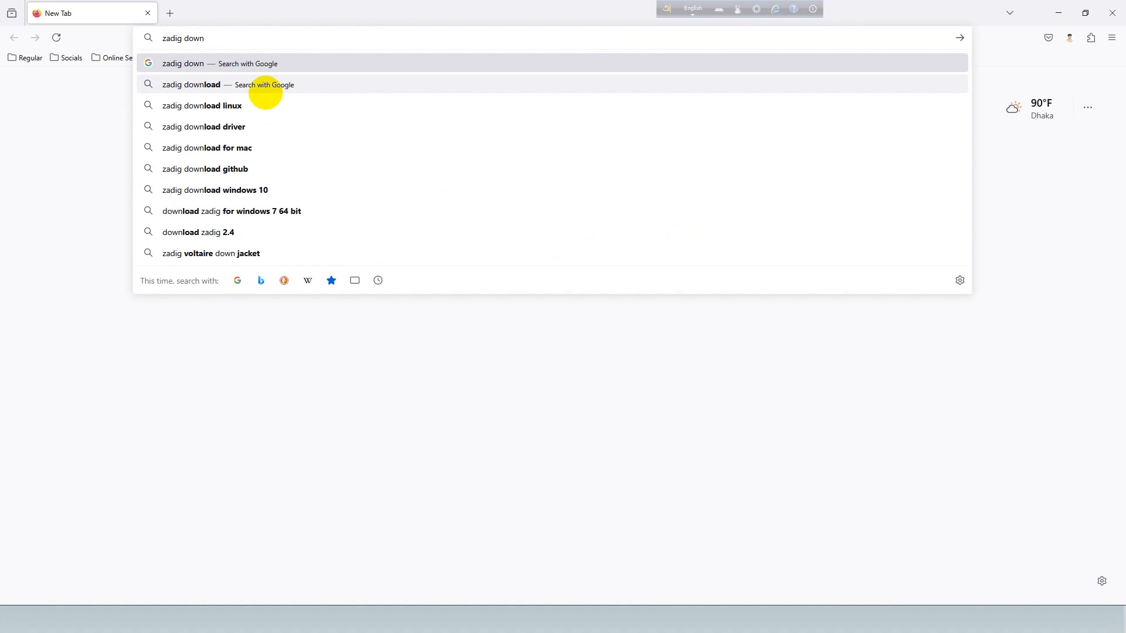
left_click(186, 88)
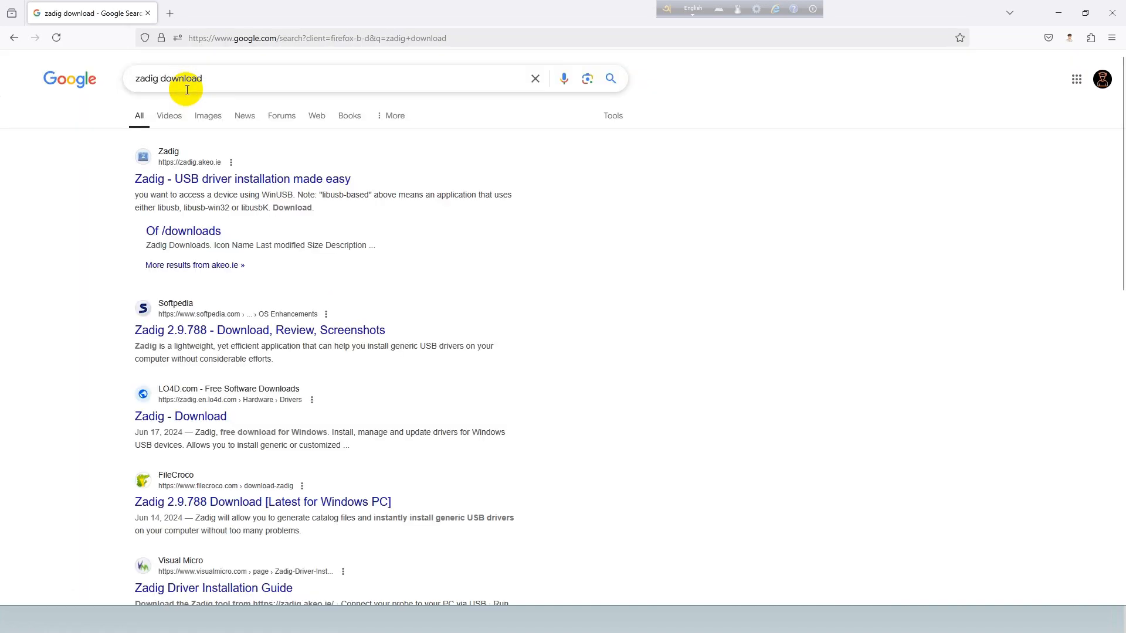
Refine the search to "zadig 2.9 download" and open the official Zadig site at zadig.akeo.ie.
left_click(230, 79)
type("2.9")
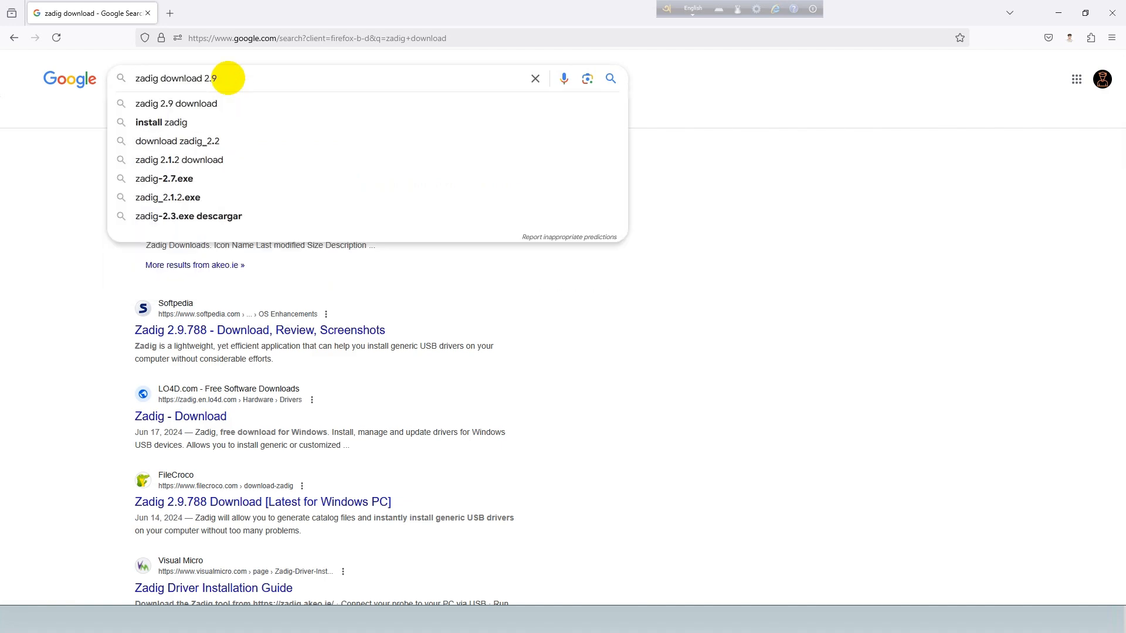
left_click(184, 104)
left_click(228, 180)
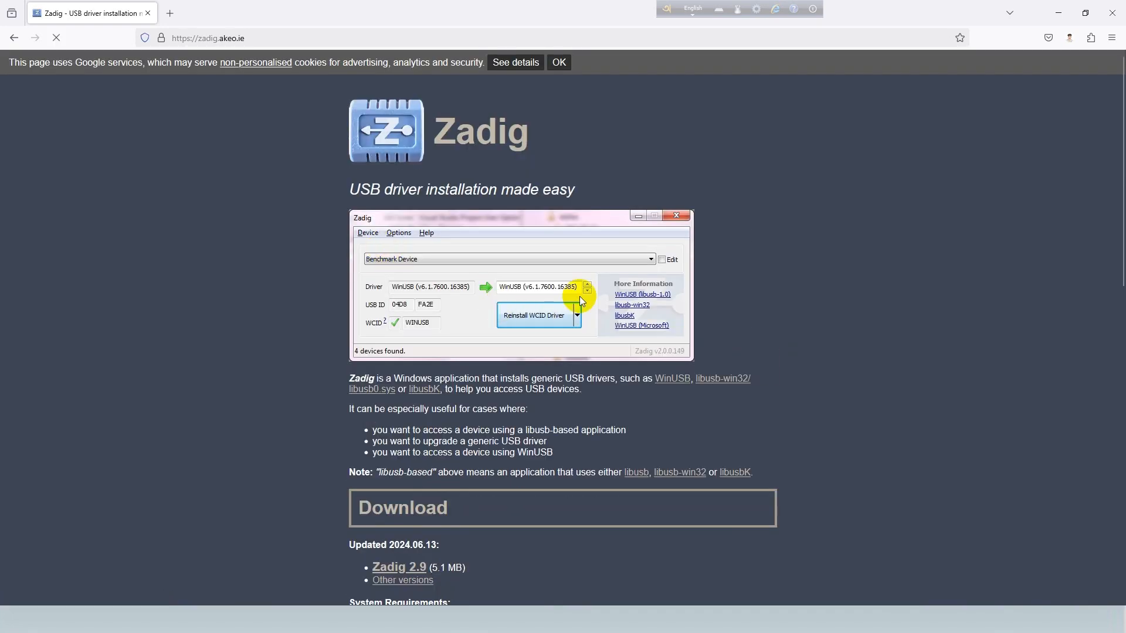
Start the Zadig 2.9 download from the site's Download section and dismiss the advertisement.
scroll(577, 279, "down", 3)
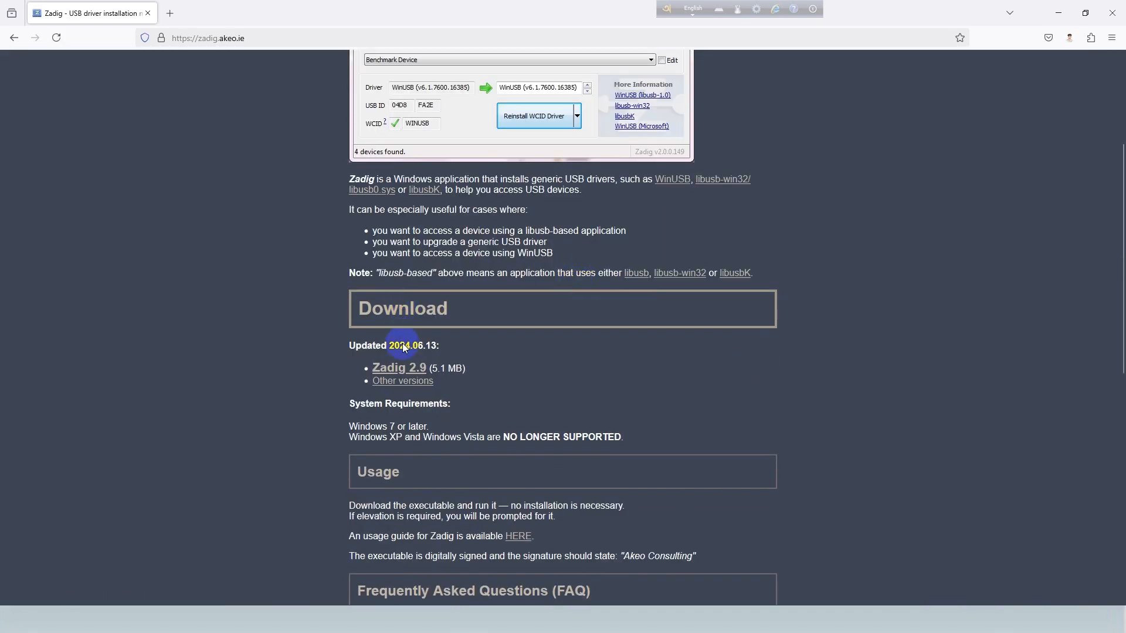
left_click(416, 369)
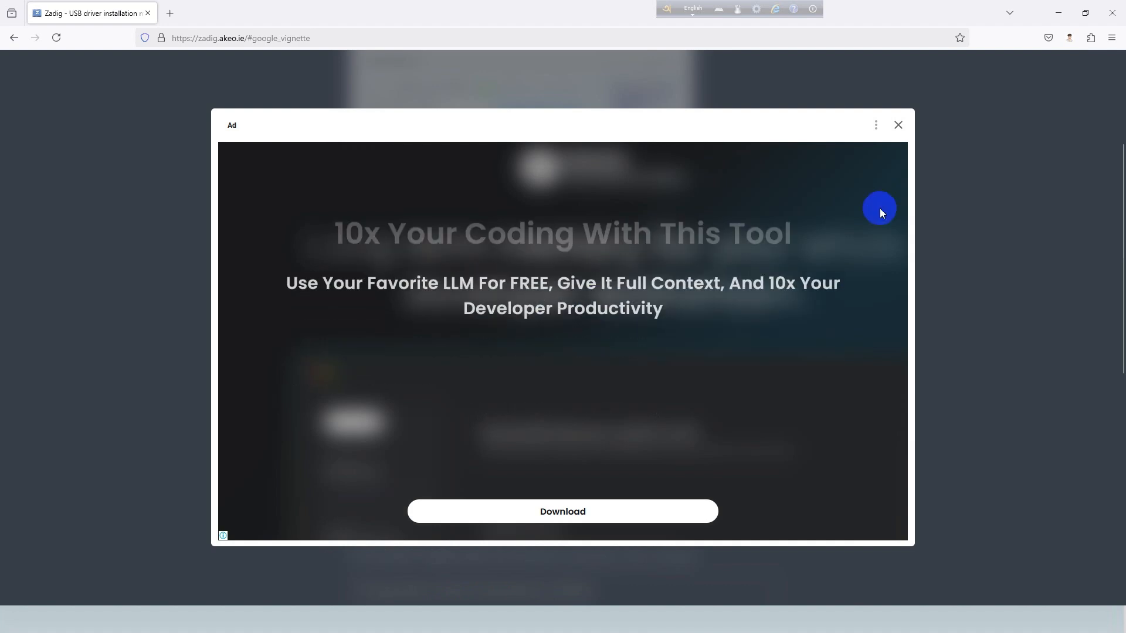
left_click(897, 128)
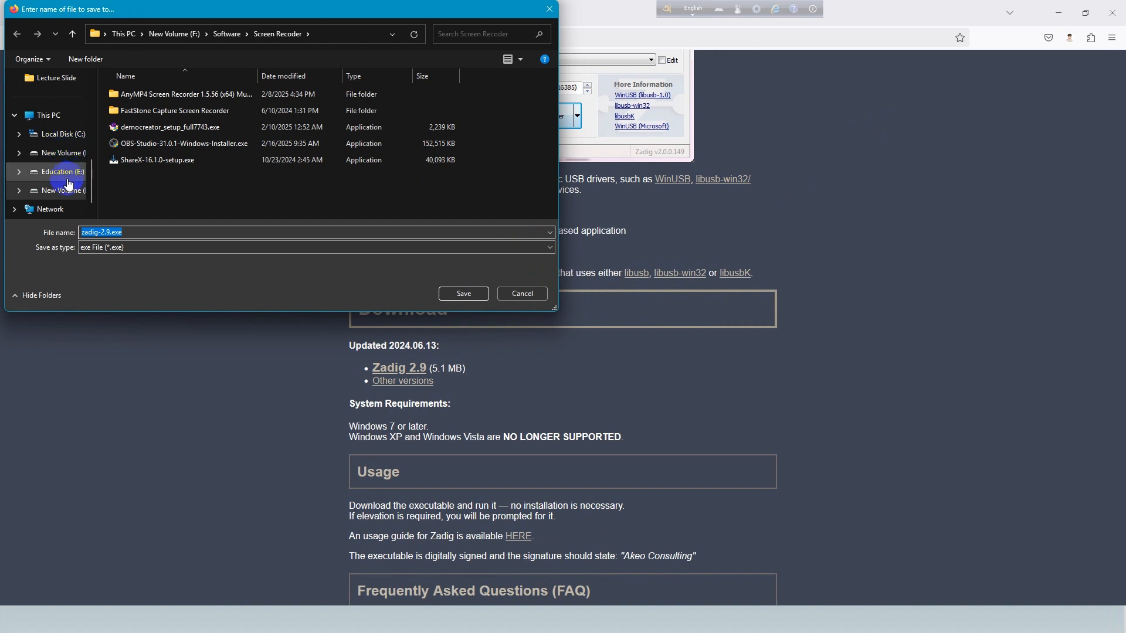
Create a new folder named DC inside the Software folder of the F: drive.
left_click(227, 36)
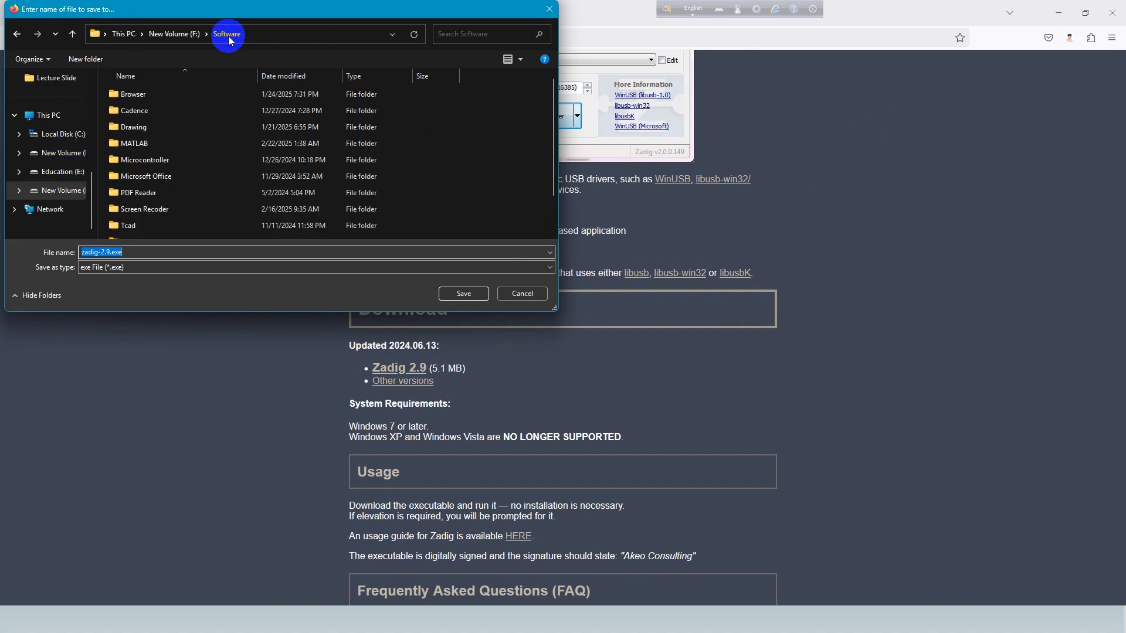
scroll(201, 161, "down", 3)
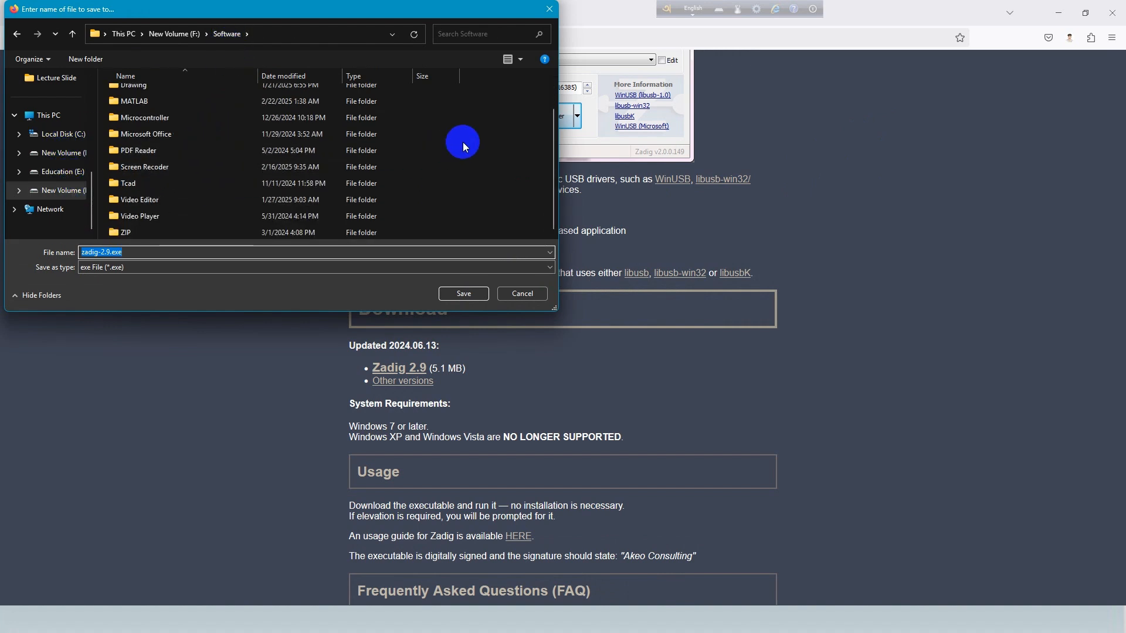
right_click(494, 133)
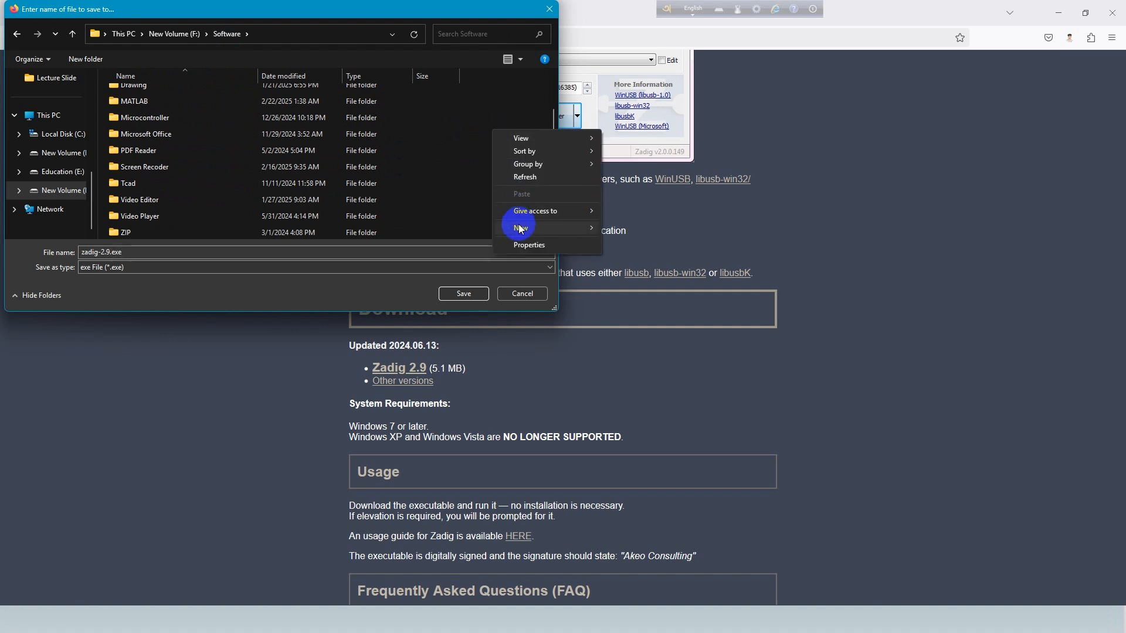
mouse_move(521, 229)
left_click(610, 229)
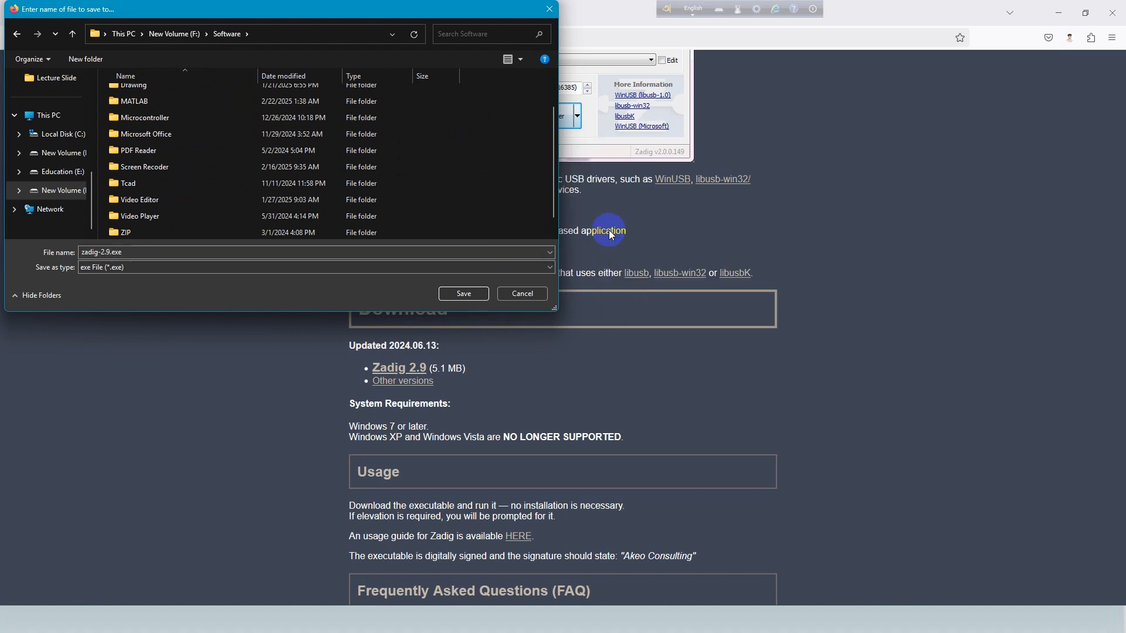
type("D")
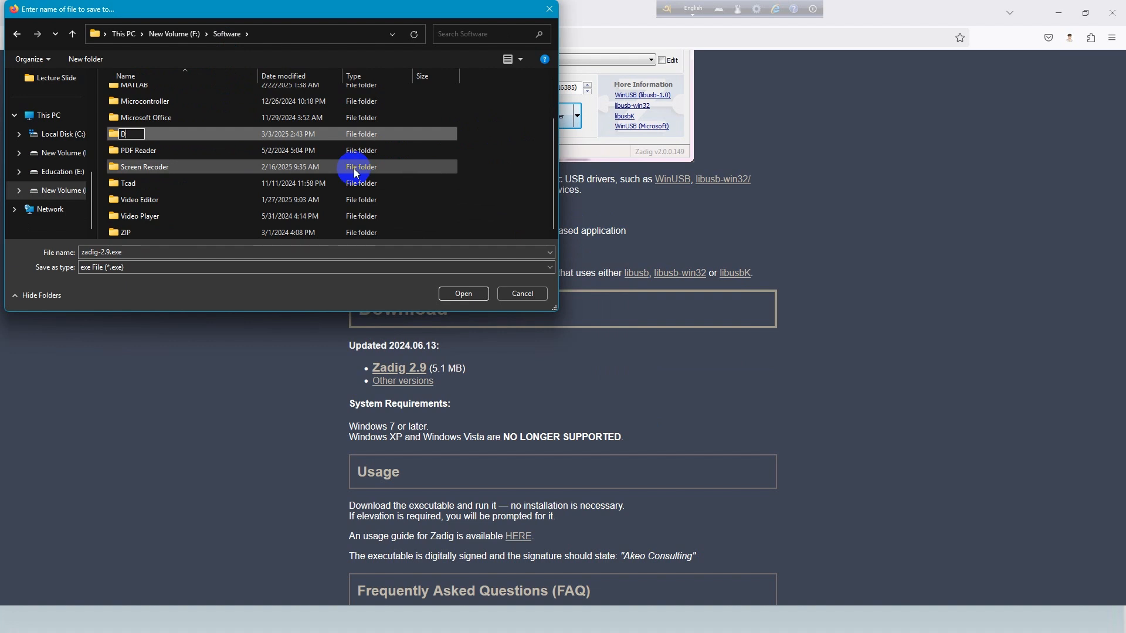
type("C")
key("Return")
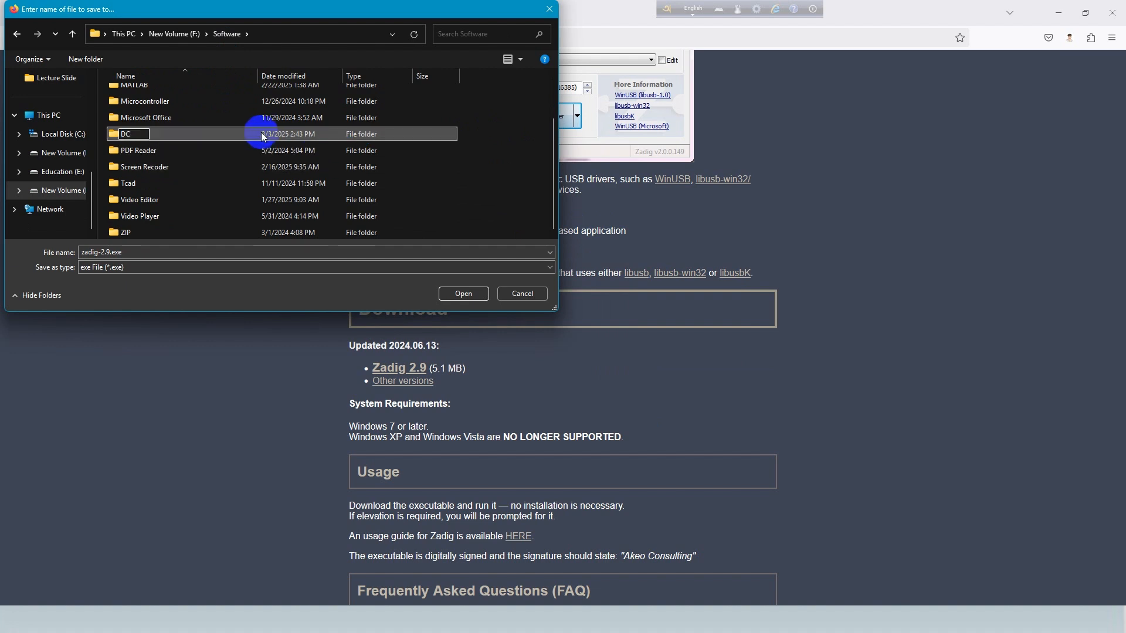
Save zadig-2.9.exe in the DC folder.
double_click(216, 135)
left_click(452, 293)
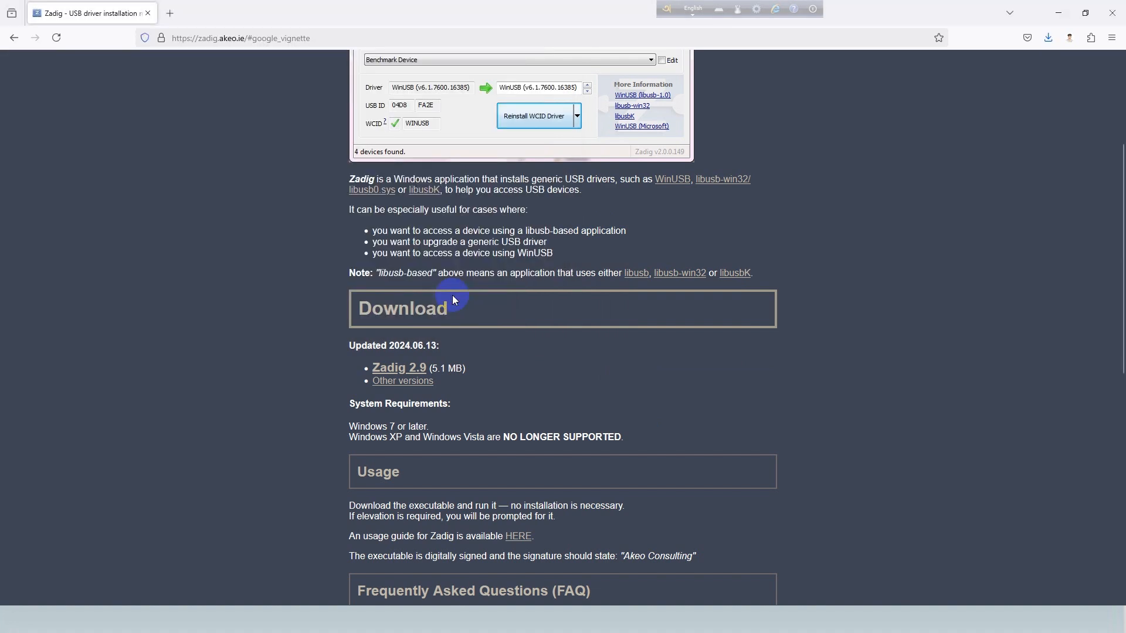
left_click(1048, 38)
Search for "gnu radio" in a new browser tab and open the official GNU Radio website.
key("ctrl+t")
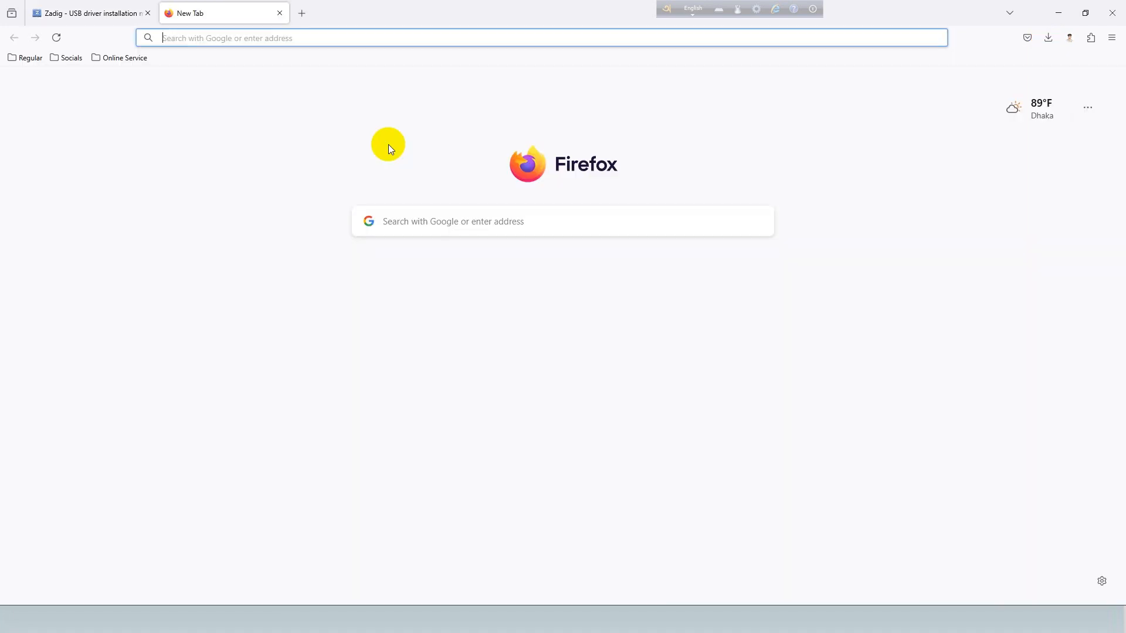
type("gnu")
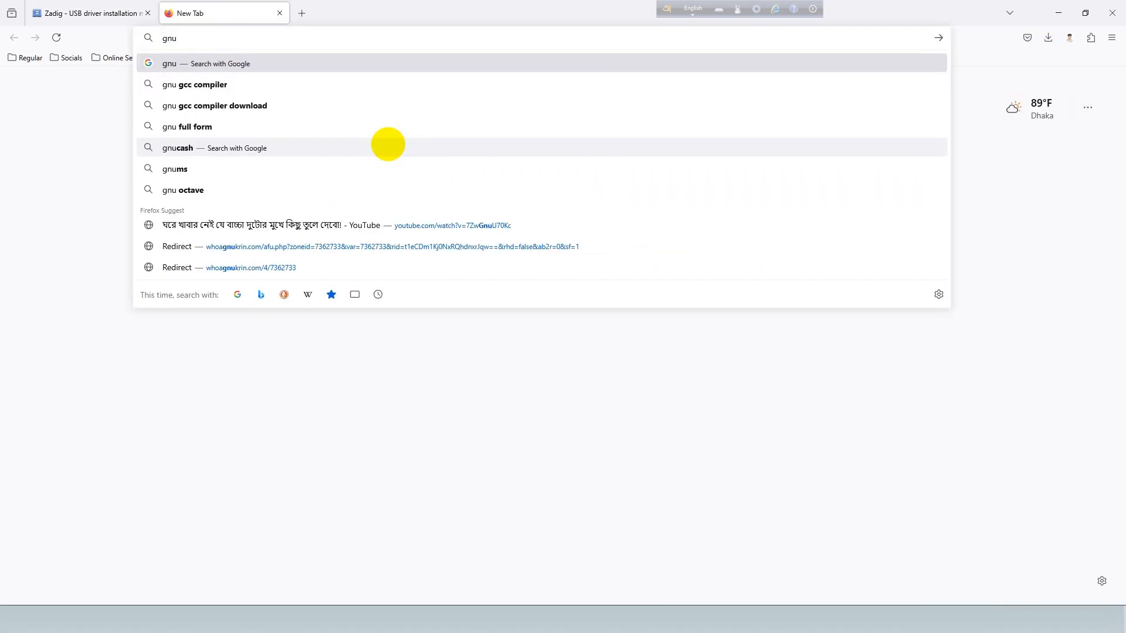
type(" ra")
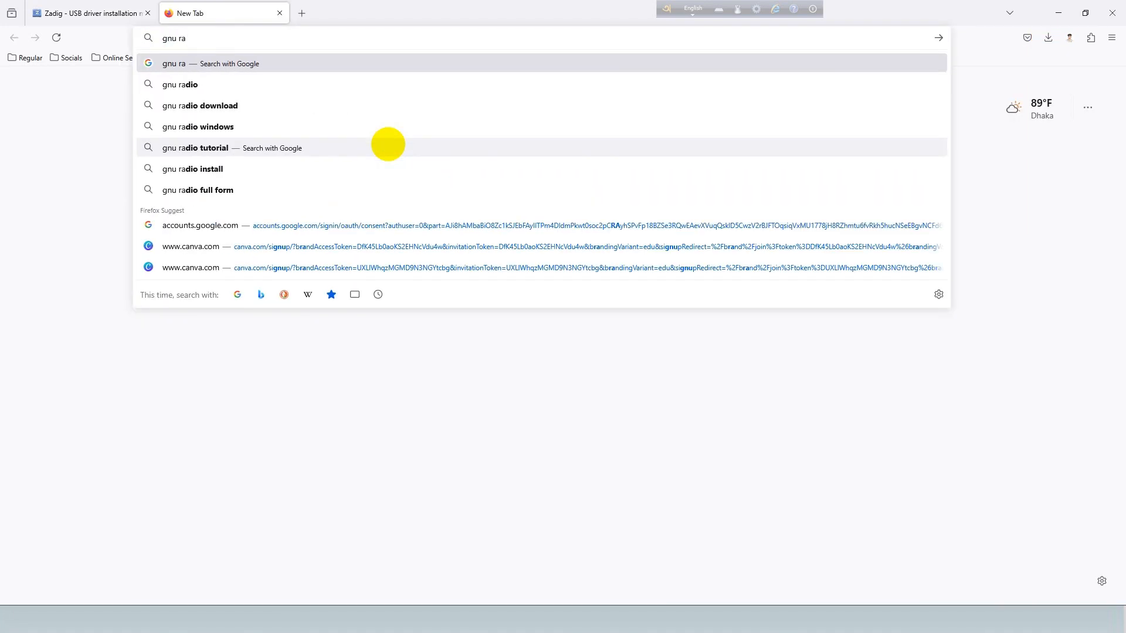
left_click(209, 84)
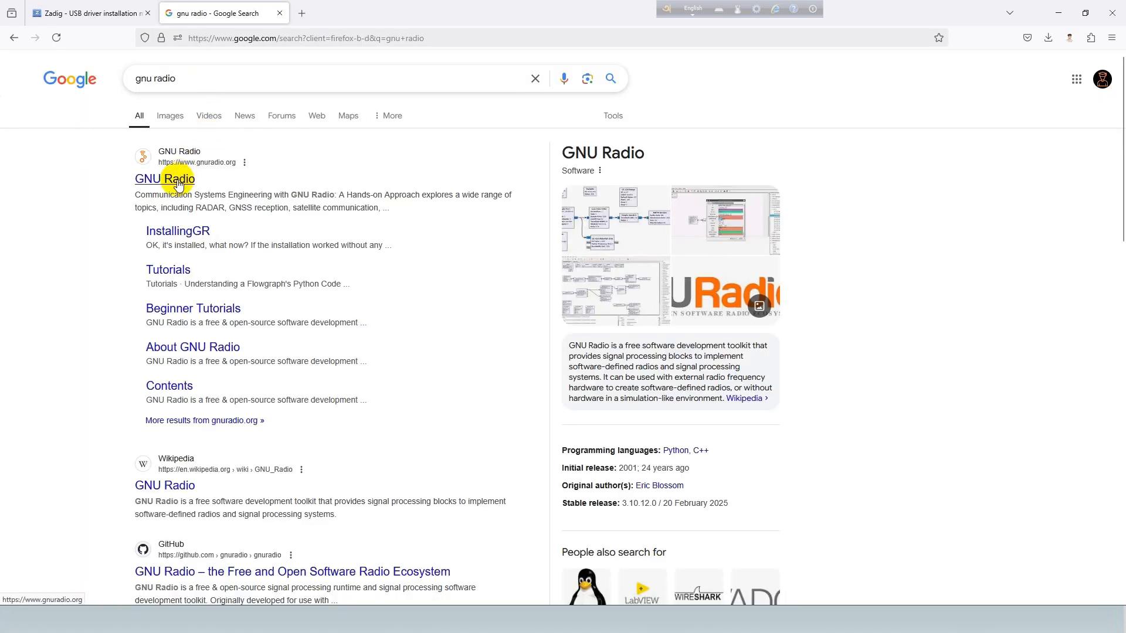
left_click(178, 184)
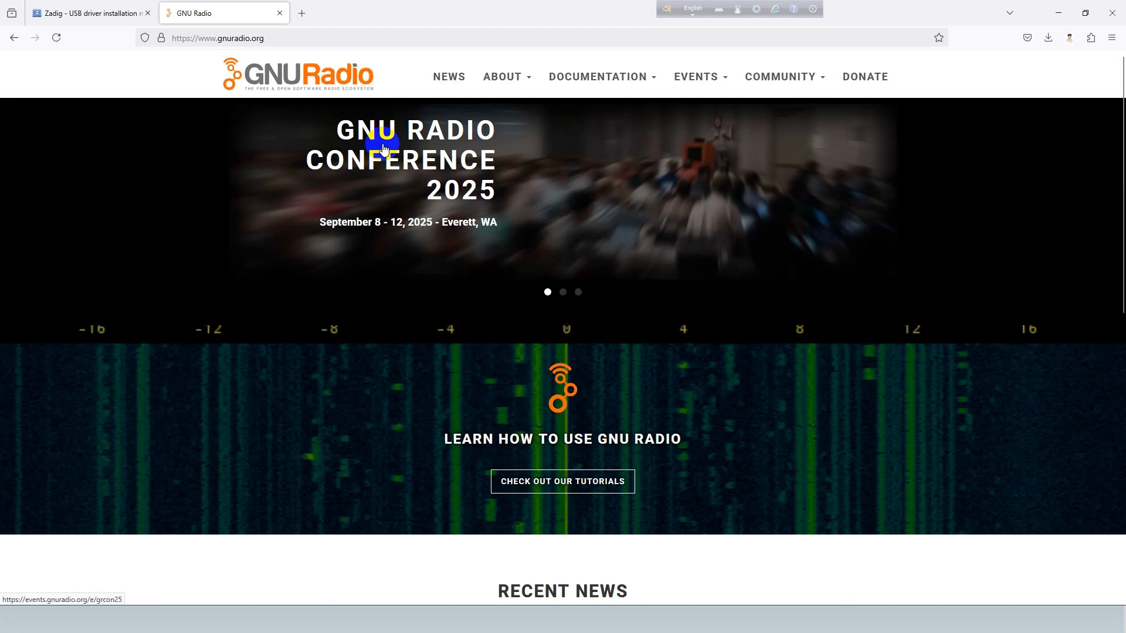
scroll(382, 147, "down", 7)
Search for "radioconda gnuradio" in another new tab and open the radioconda GitHub repository.
left_click(307, 14)
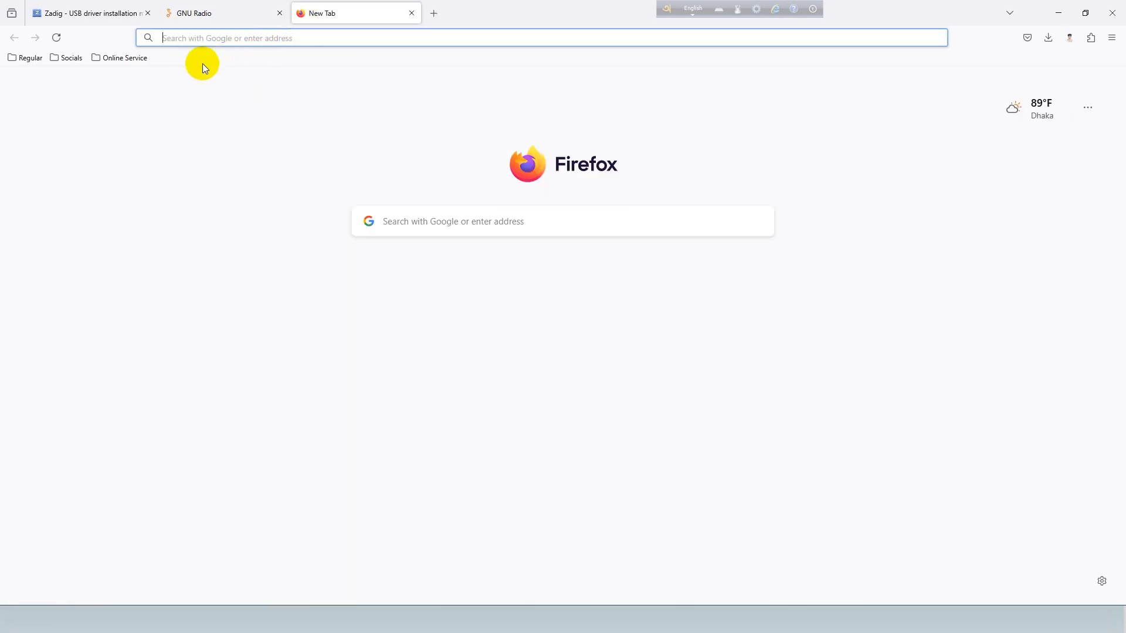
type("radio")
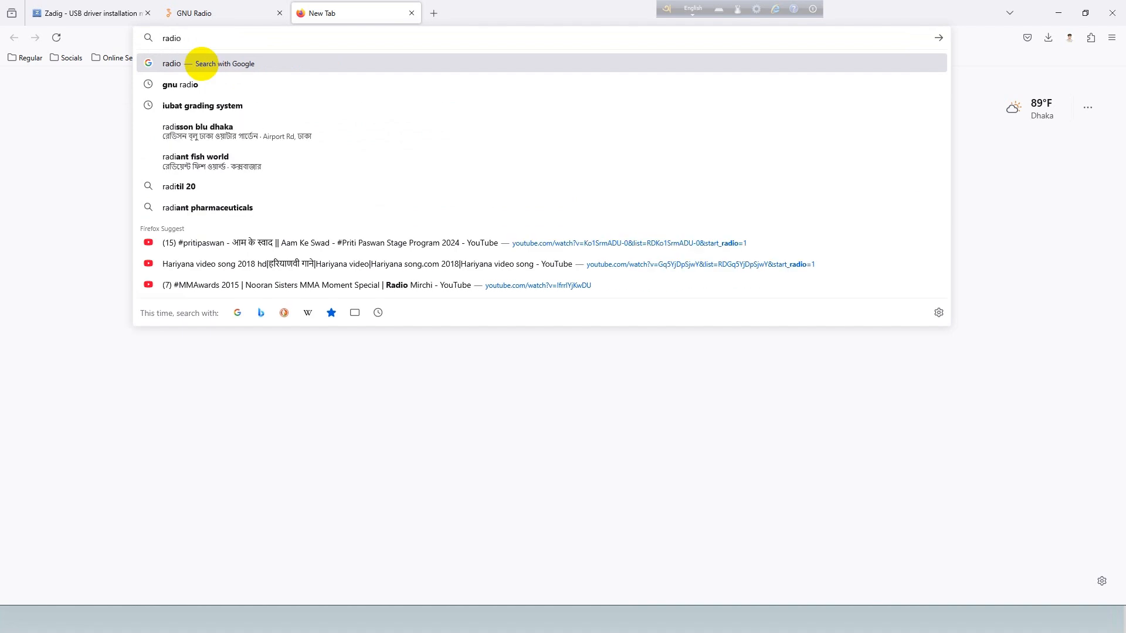
type("conda")
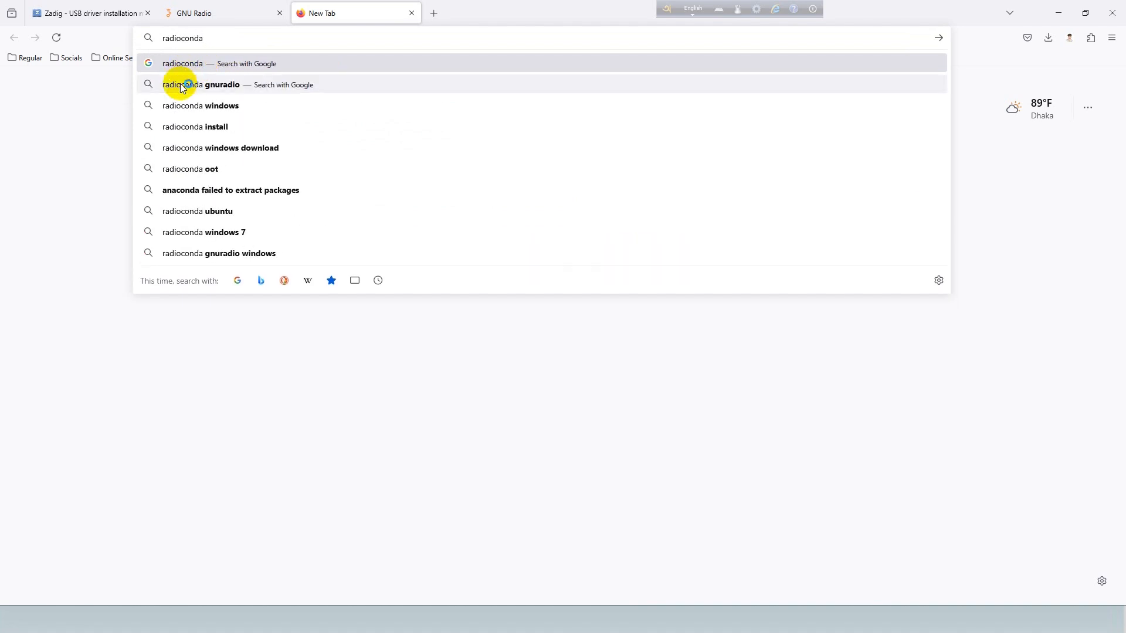
left_click(183, 86)
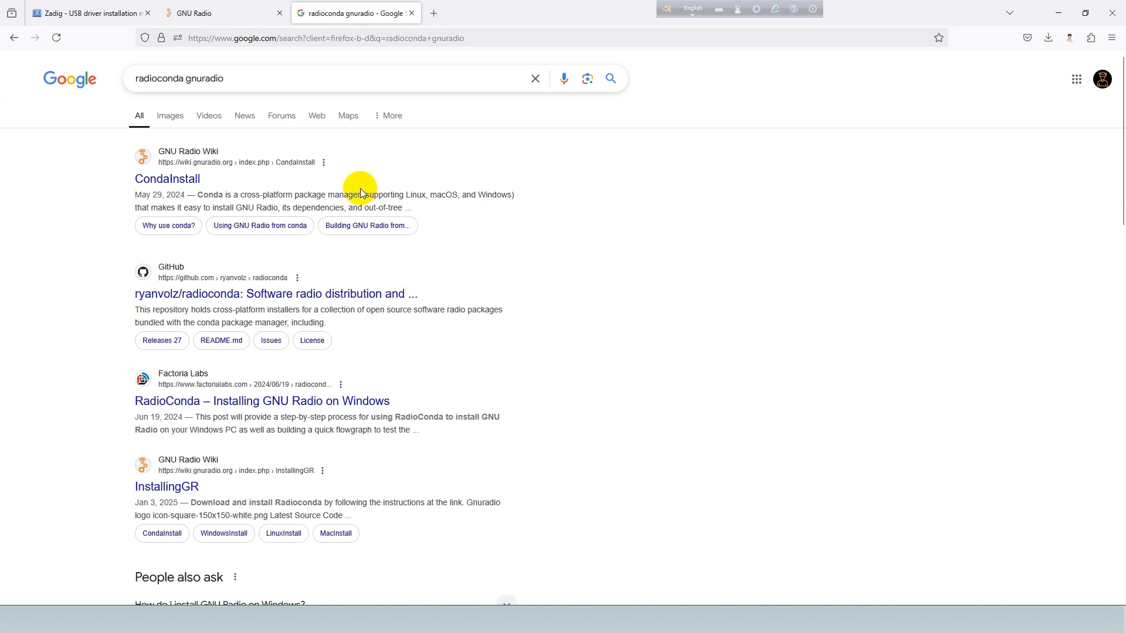
left_click(295, 295)
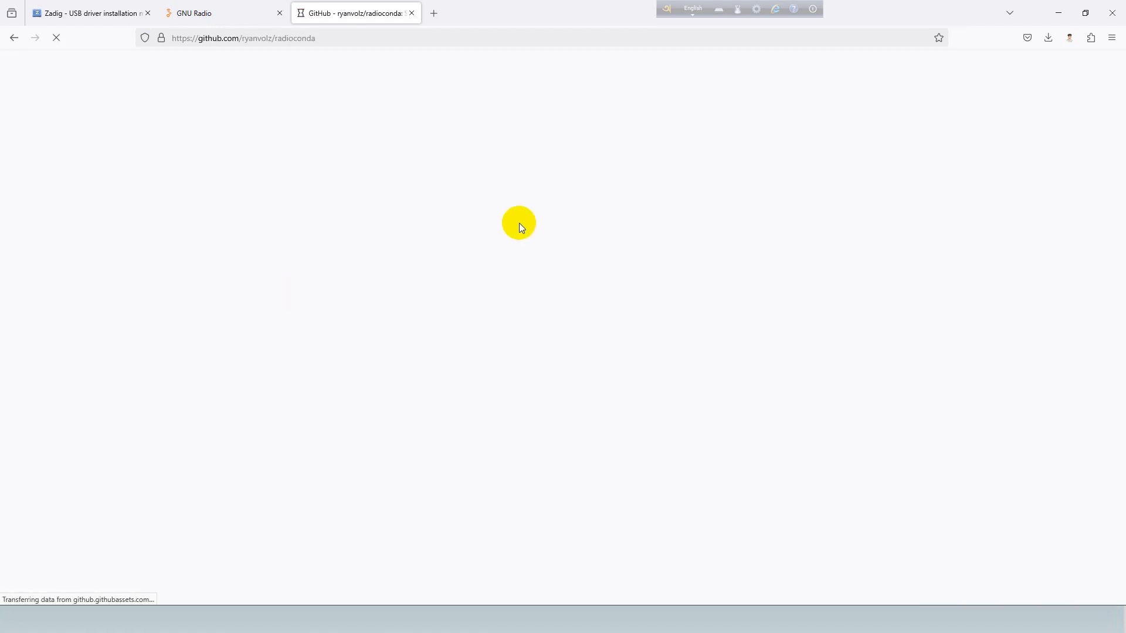
Download the Windows x86_64 graphical installer of radioconda and save it in the DC folder.
scroll(403, 261, "down", 10)
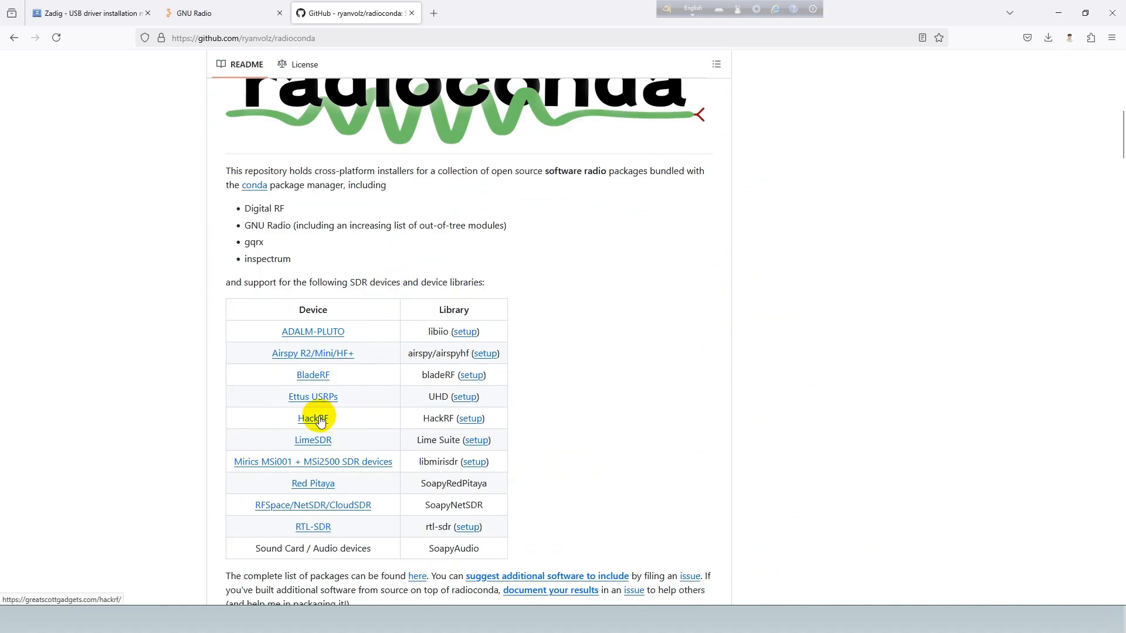
scroll(615, 300, "down", 10)
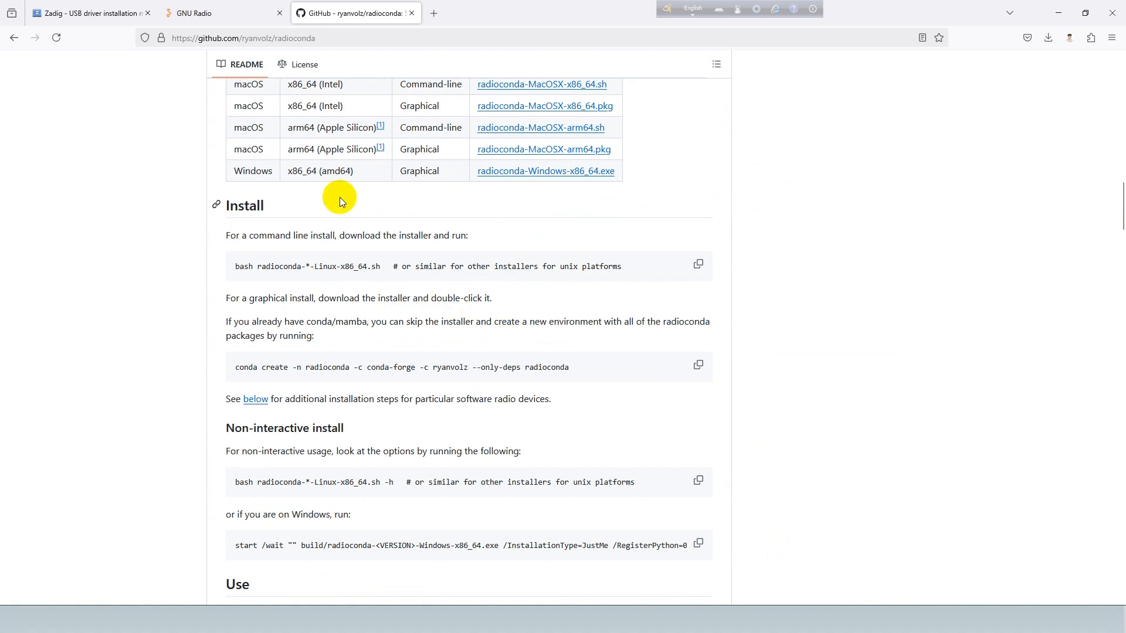
left_click(528, 172)
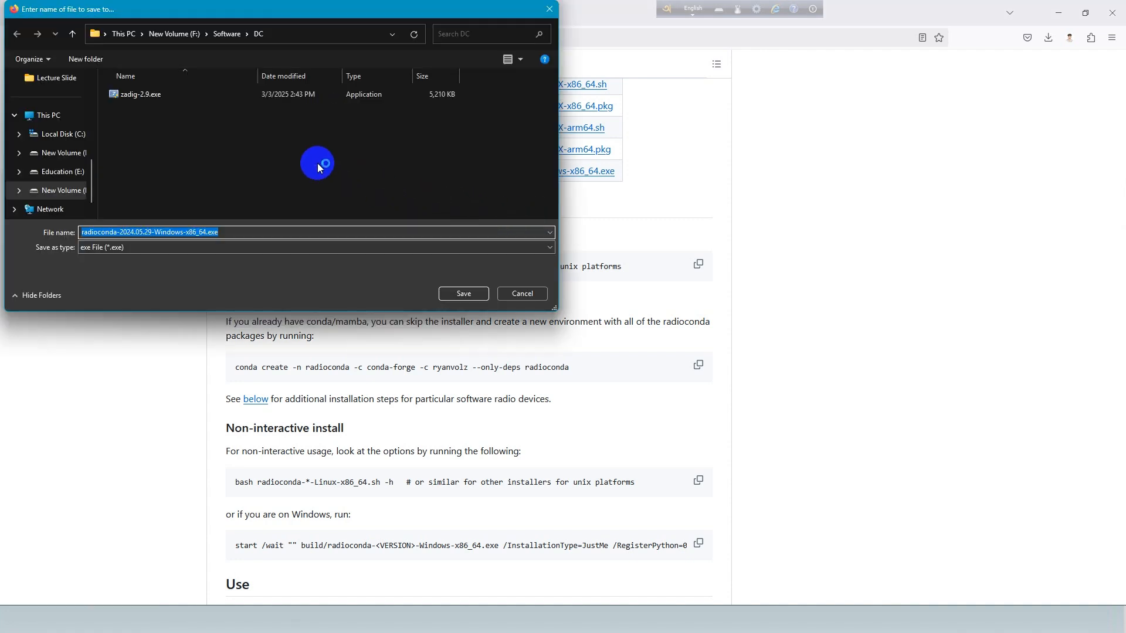
left_click(463, 294)
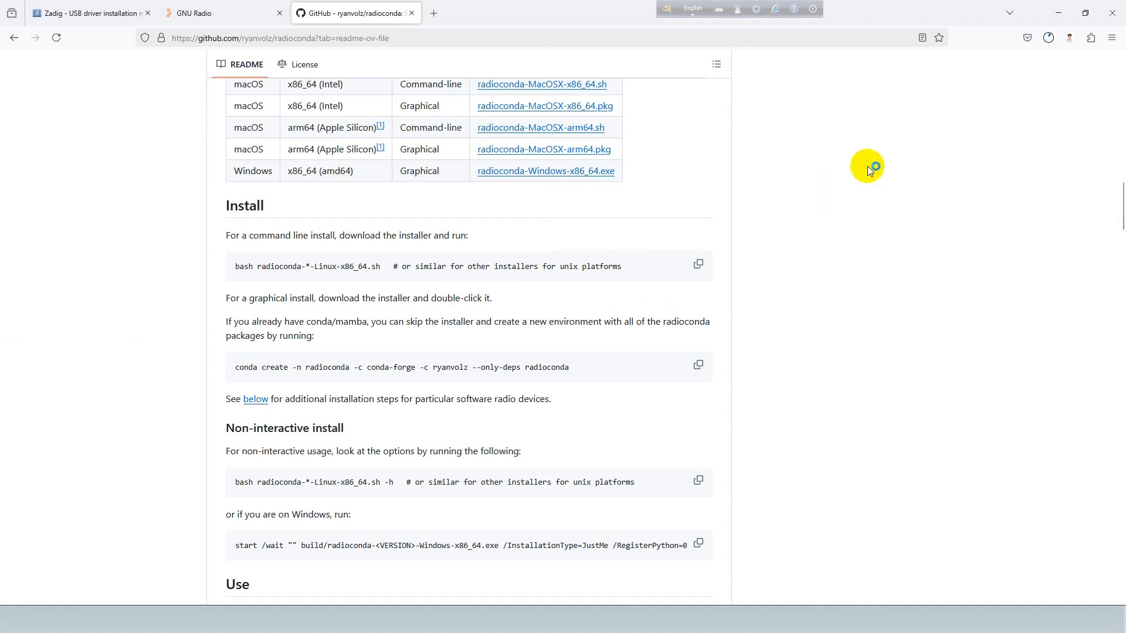
Check the download progress of the radioconda installer until it has completed.
left_click(1049, 37)
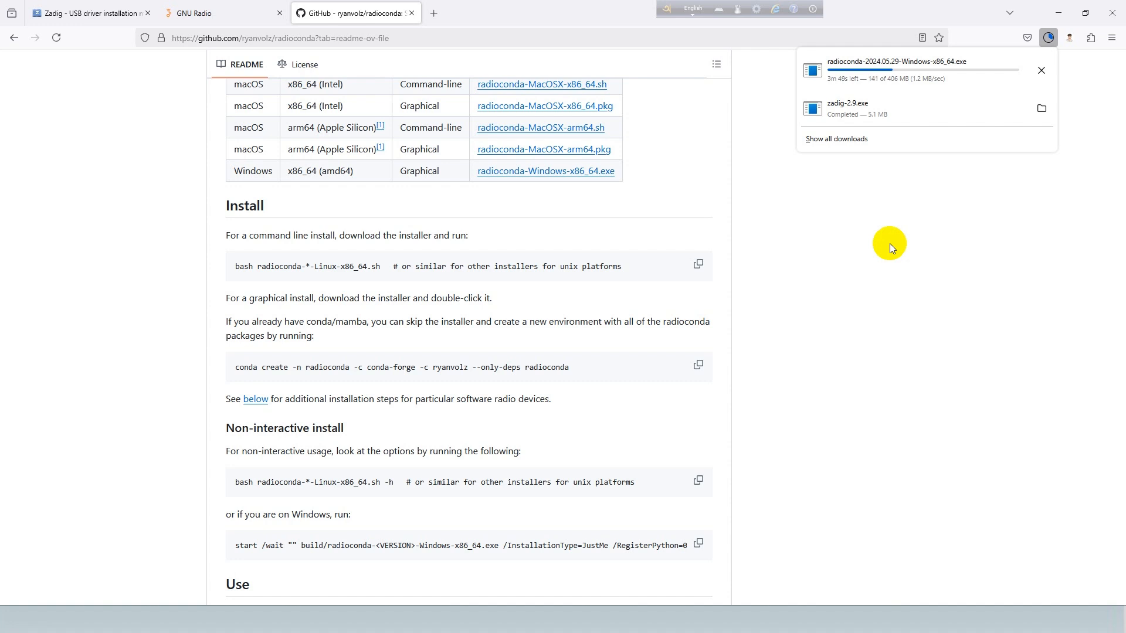
left_click(889, 243)
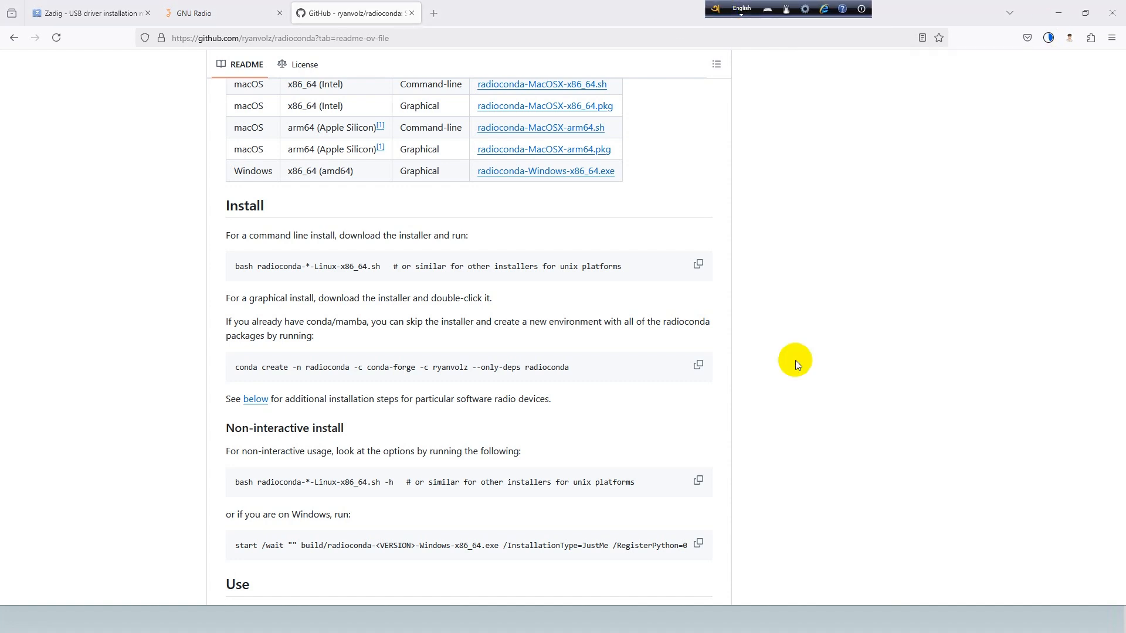
left_click(1048, 39)
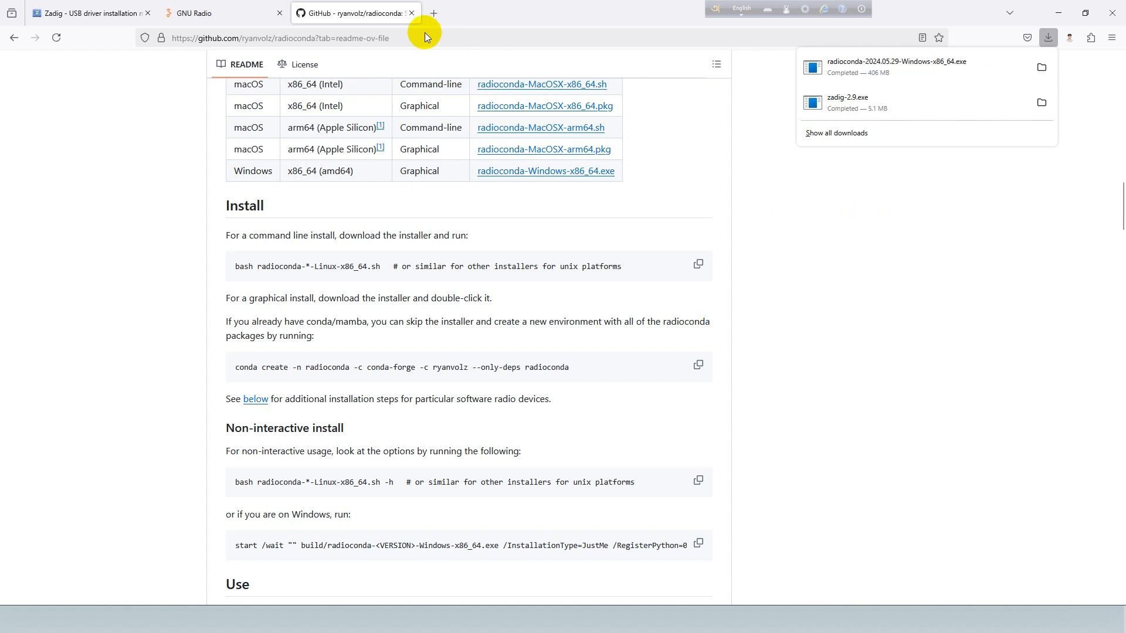
Search for "jetbrains" in a new browser tab, open the official JetBrains website and accept all cookies.
left_click(434, 13)
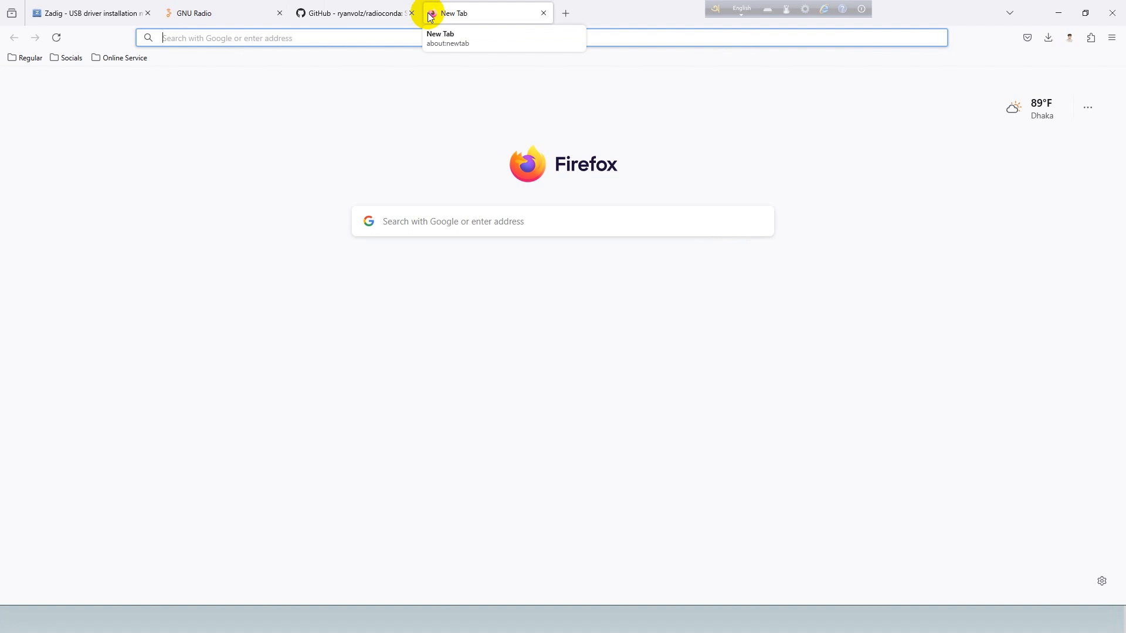
type("jetbr")
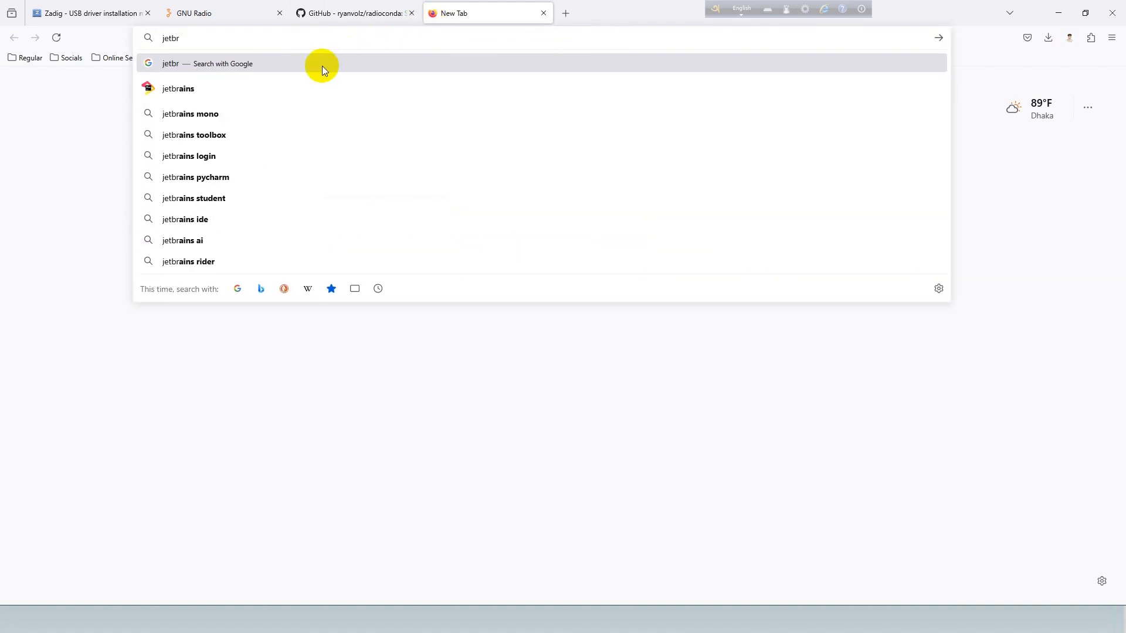
left_click(256, 93)
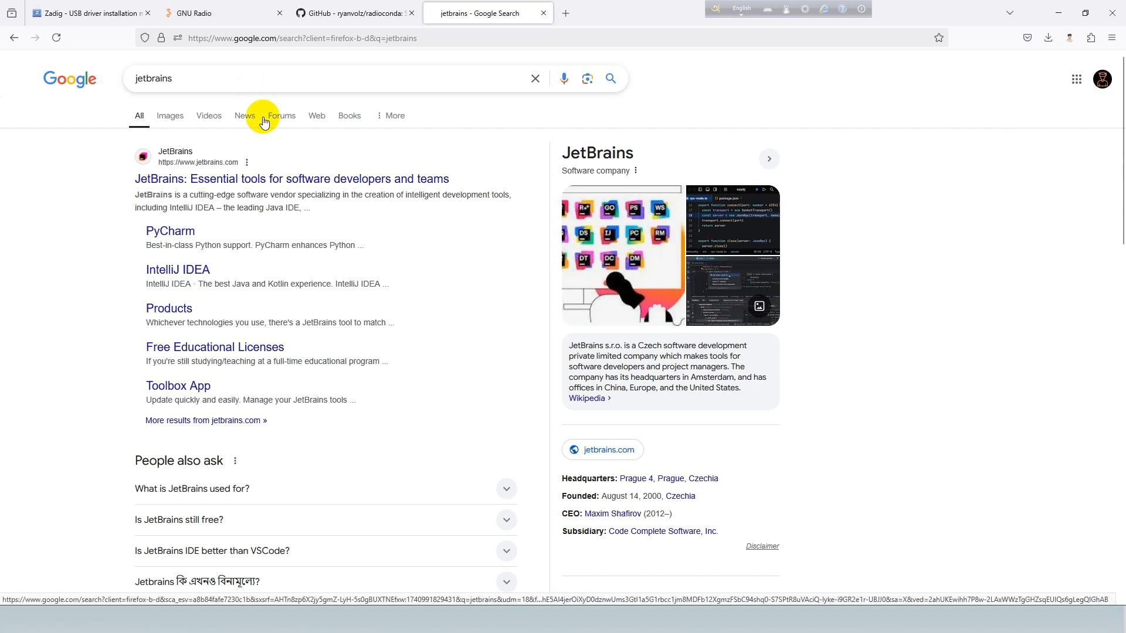
left_click(254, 179)
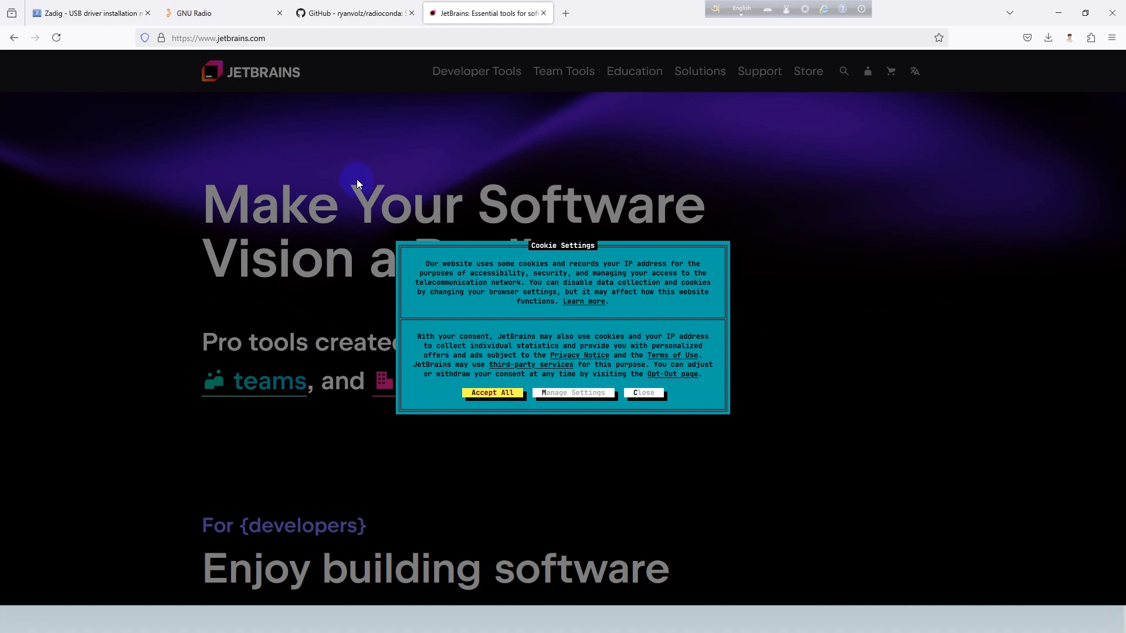
left_click(484, 397)
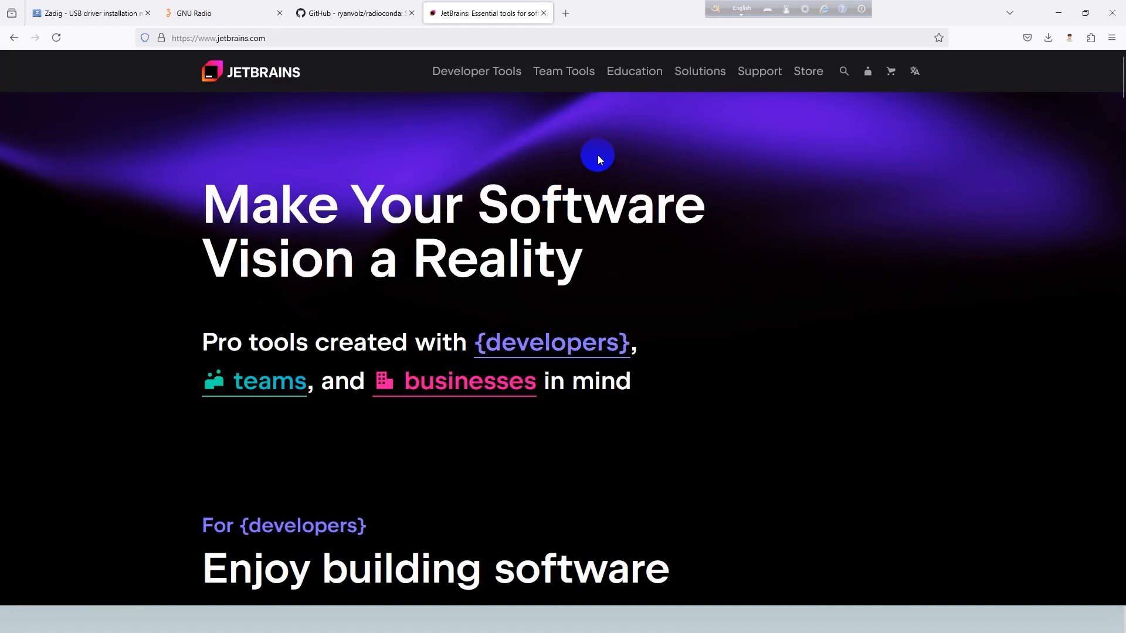
Download the Windows .exe installer of PyCharm Professional from the PyCharm page and save it in the DC folder.
scroll(597, 155, "down", 6)
left_click(312, 435)
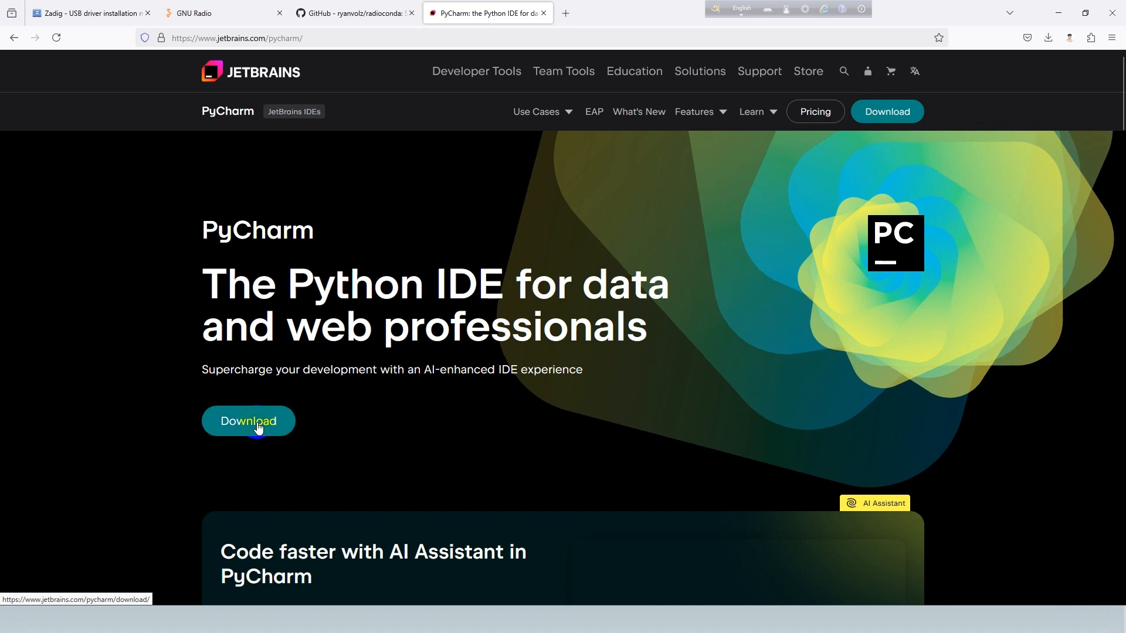
left_click(258, 427)
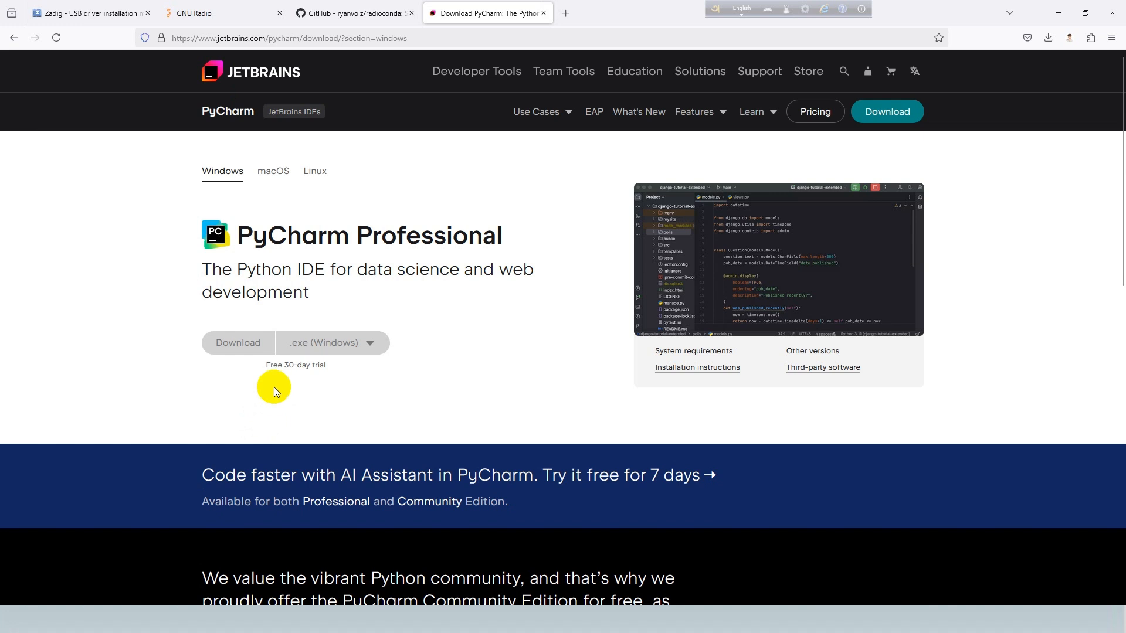
left_click(254, 346)
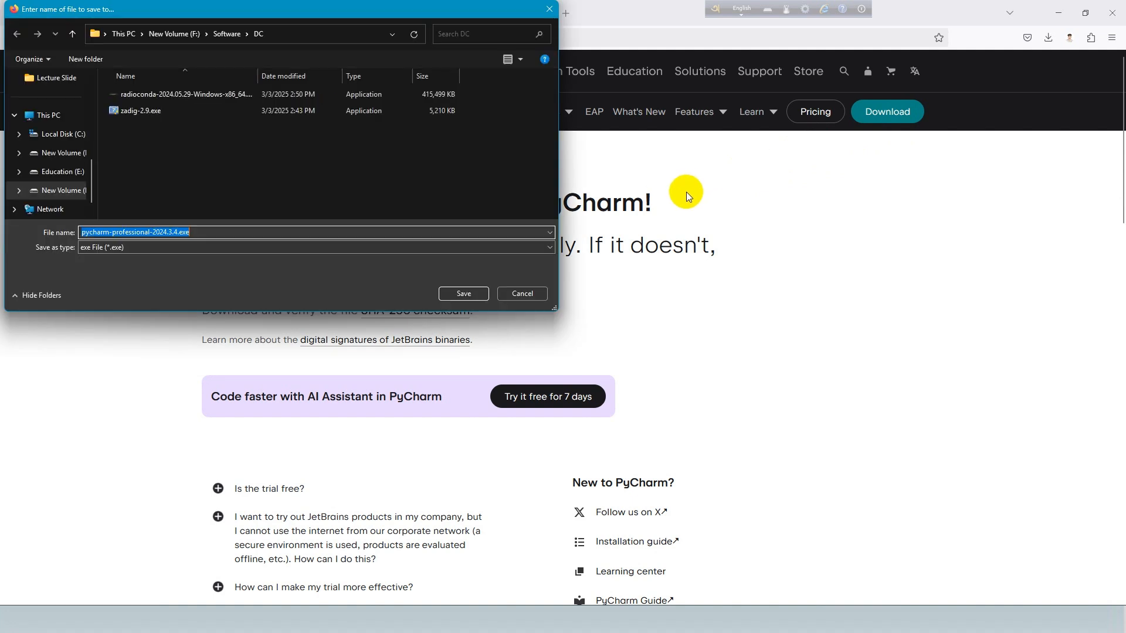
left_click(441, 295)
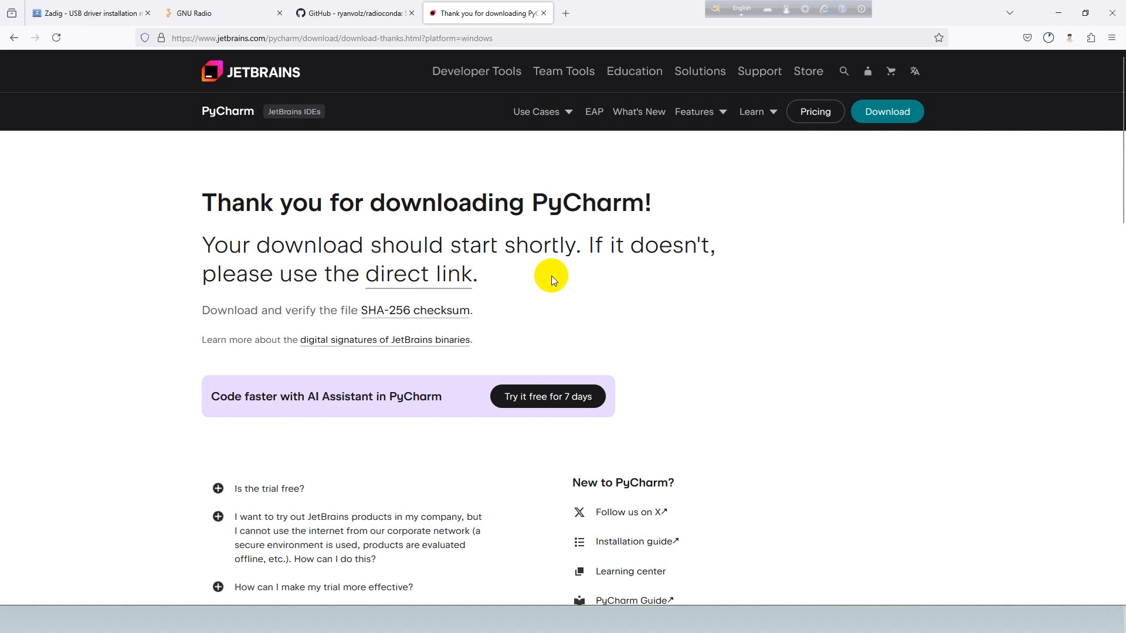
Check the progress of the PyCharm download and close the YouTube tab.
left_click(1048, 38)
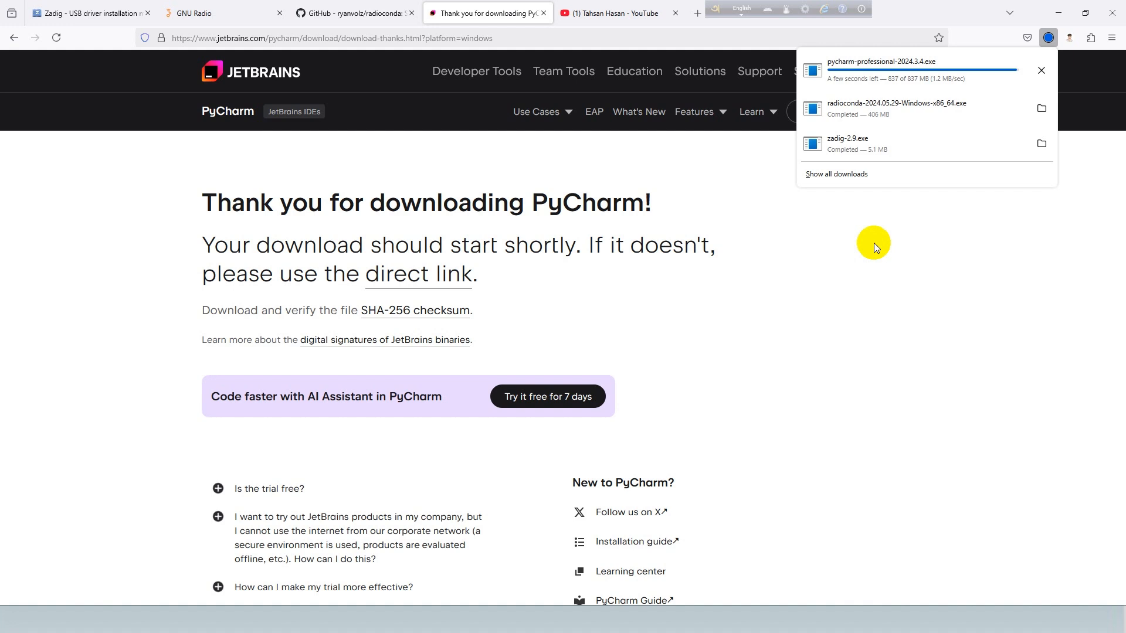
left_click(704, 113)
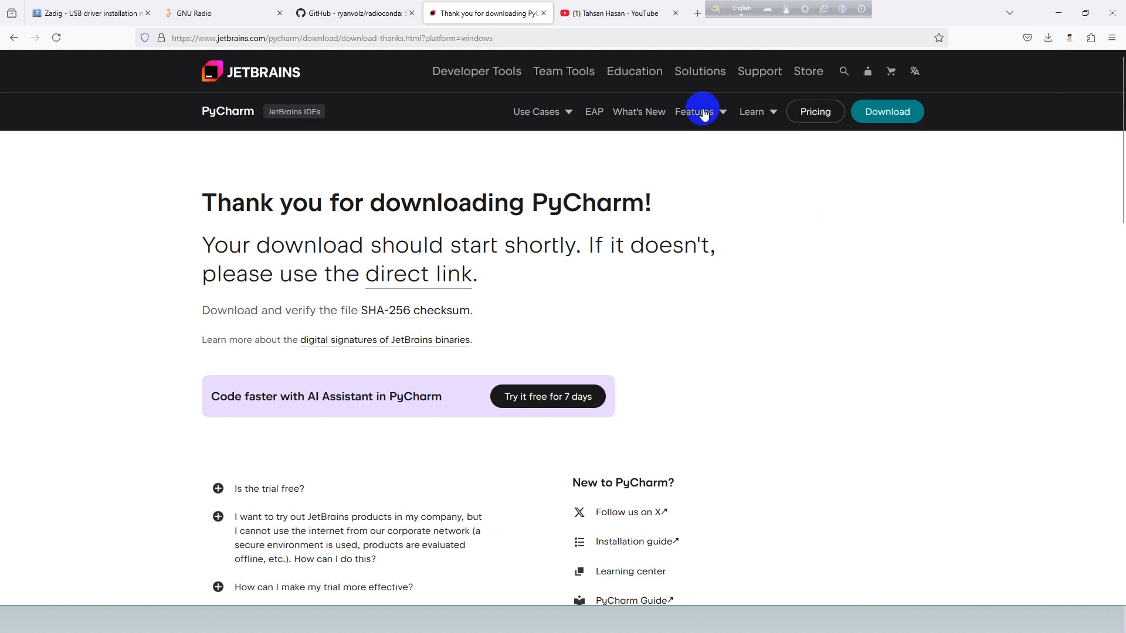
left_click(674, 13)
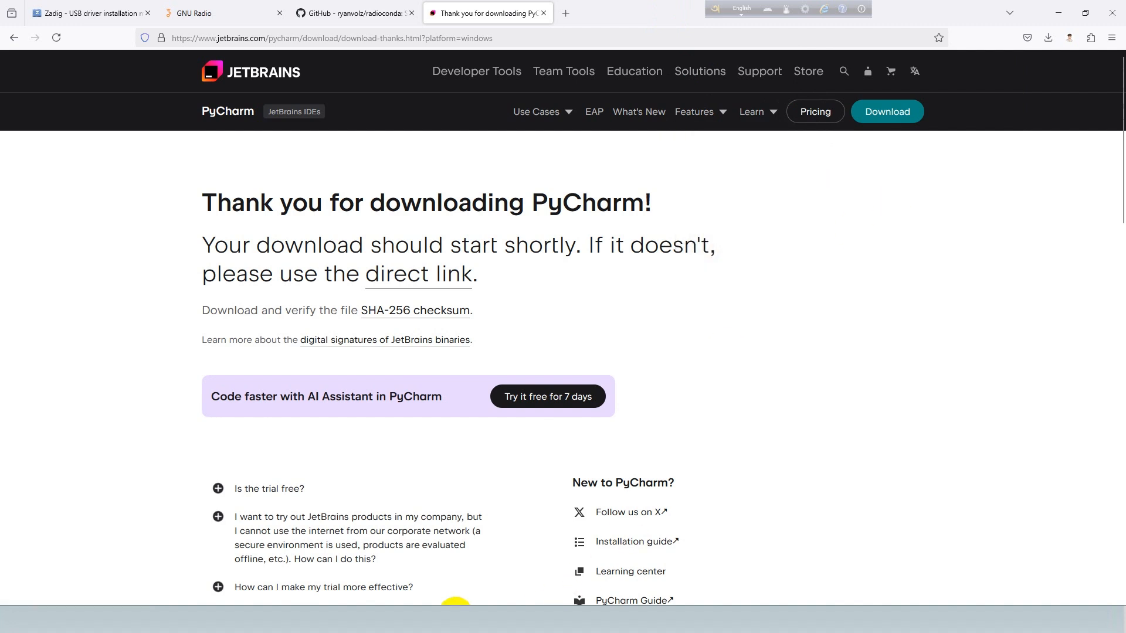
Search Windows for "microsoft Store" and open the Microsoft Store app.
left_click(460, 611)
left_click(498, 200)
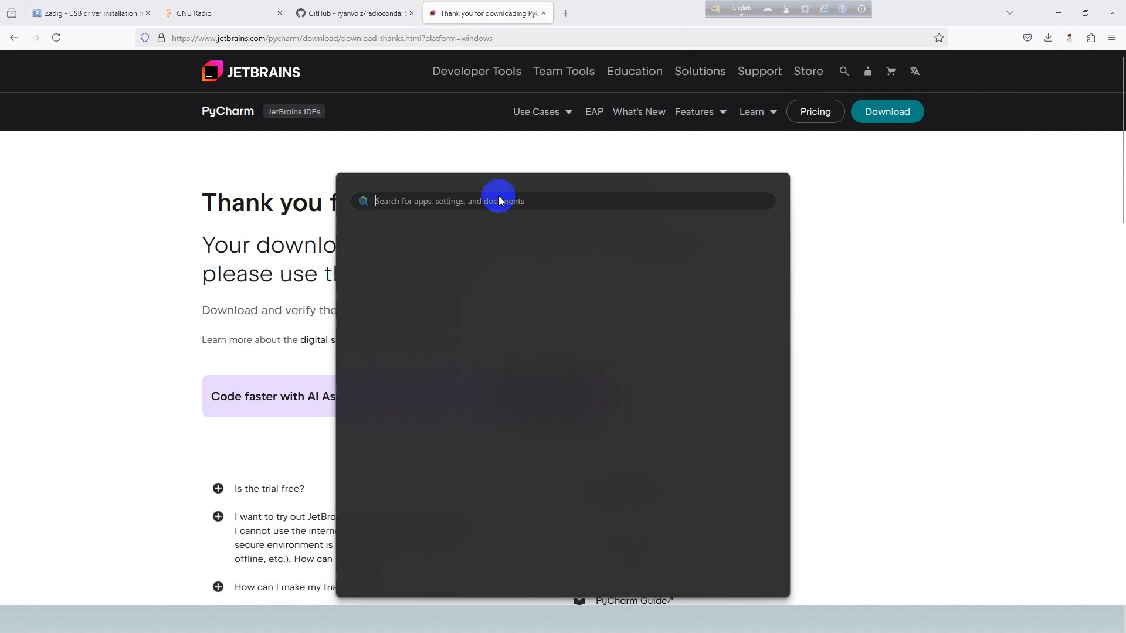
type("microsoft Store")
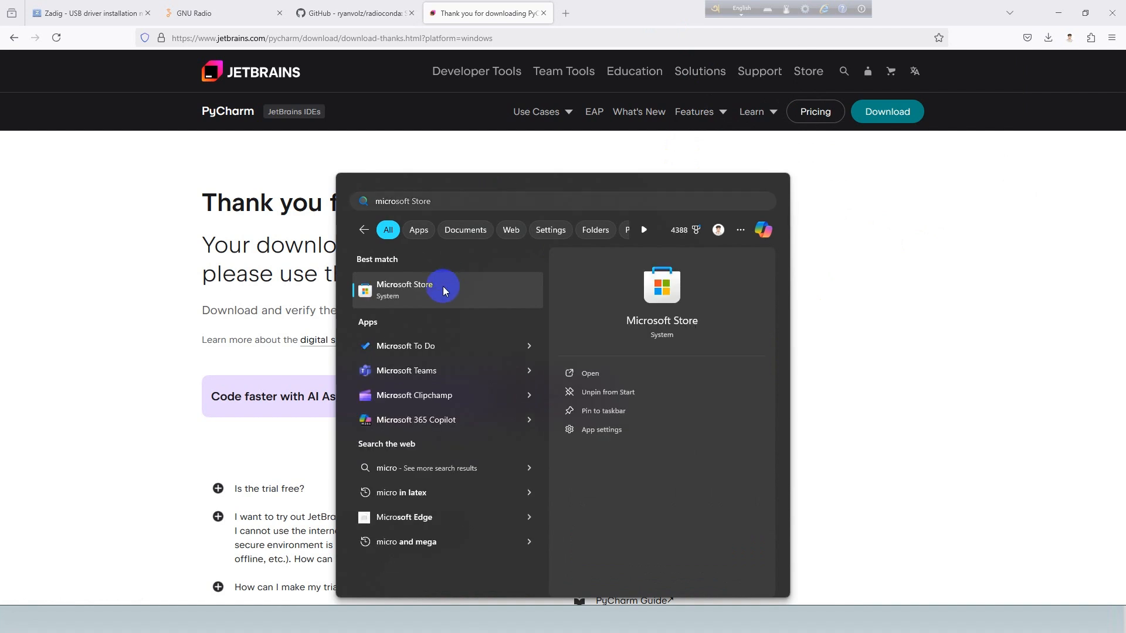
left_click(442, 287)
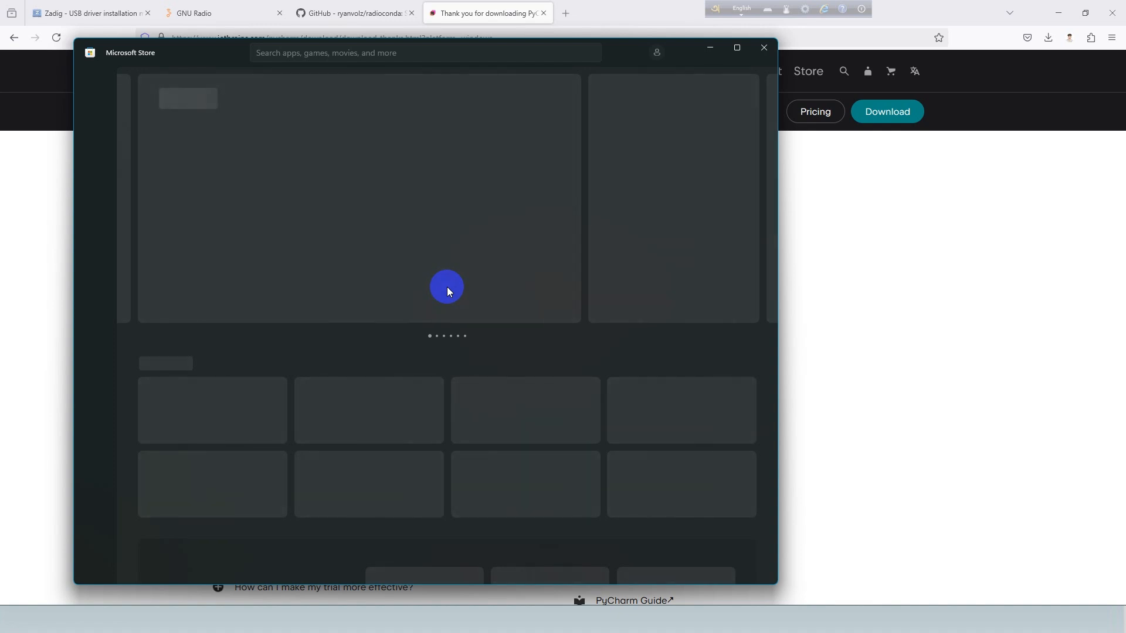
Search the store for "python" and install Python 3.12.
left_click(292, 54)
type("p")
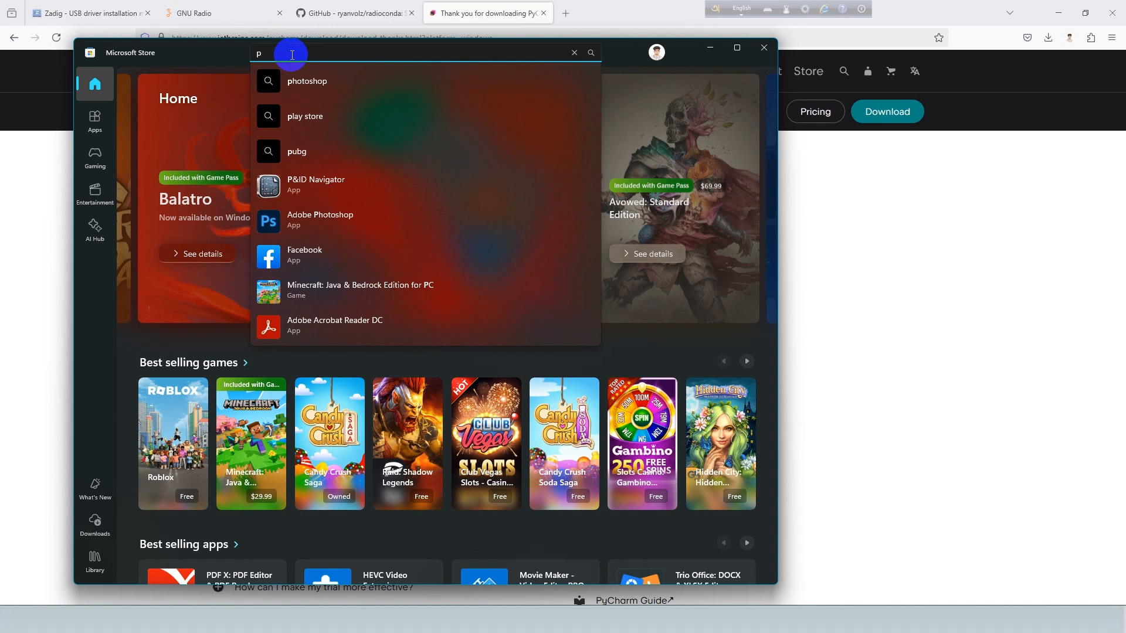
type("yt")
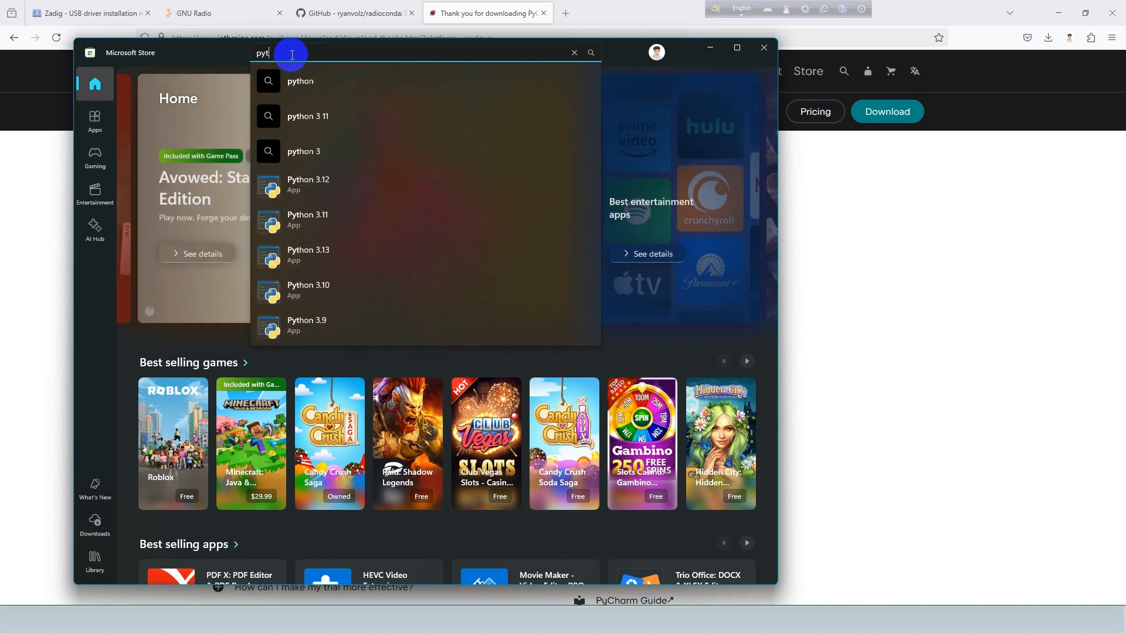
left_click(302, 93)
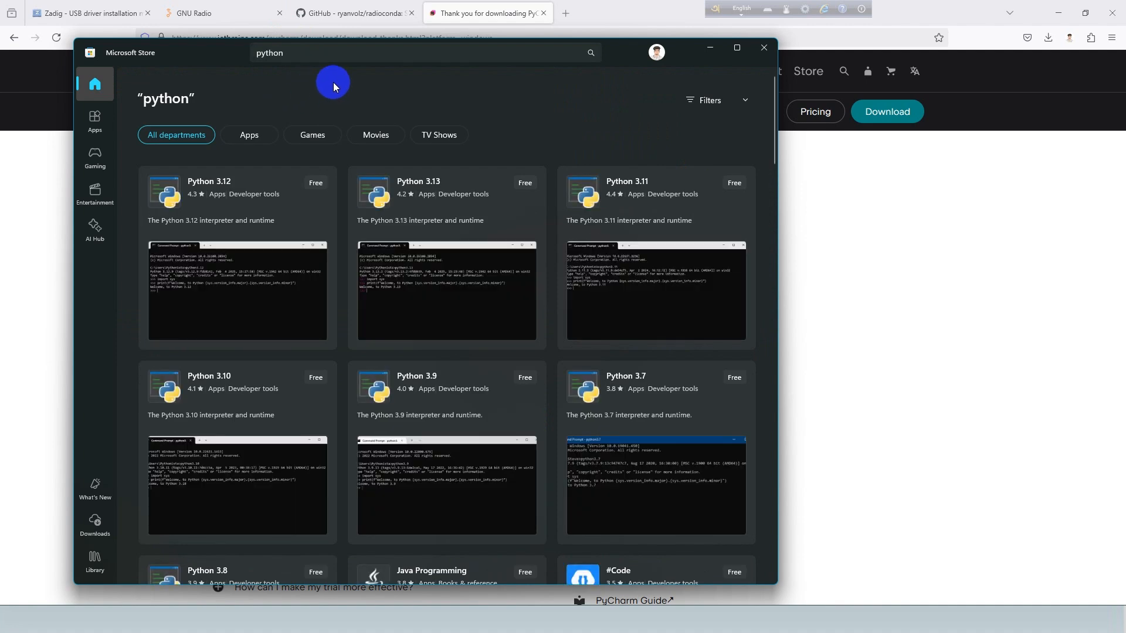
mouse_move(375, 244)
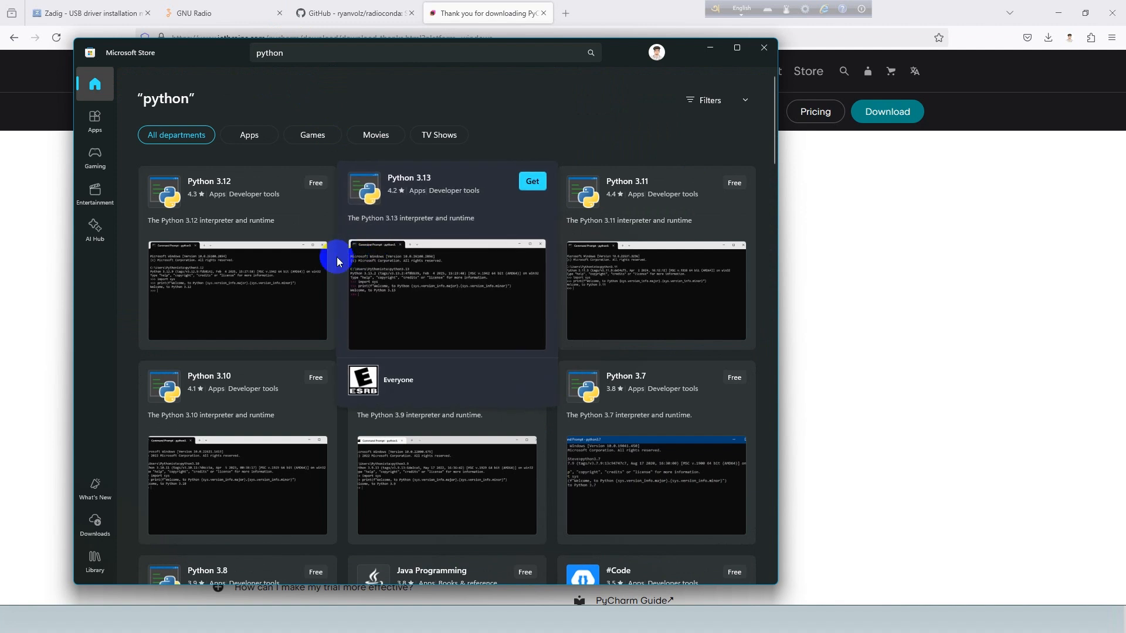
mouse_move(291, 275)
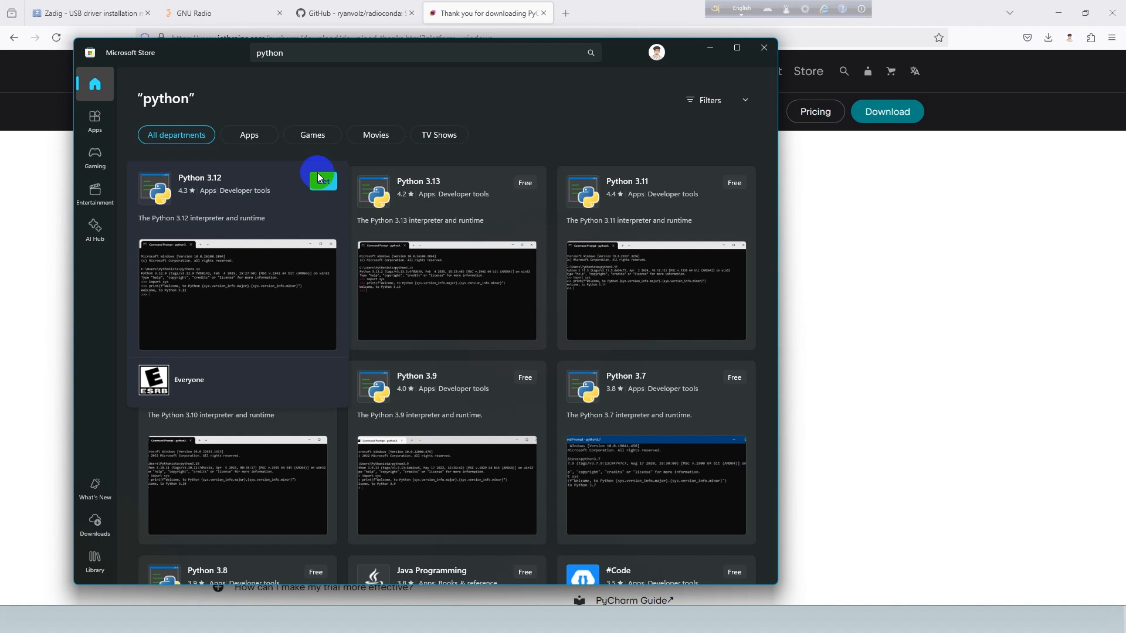
left_click(320, 177)
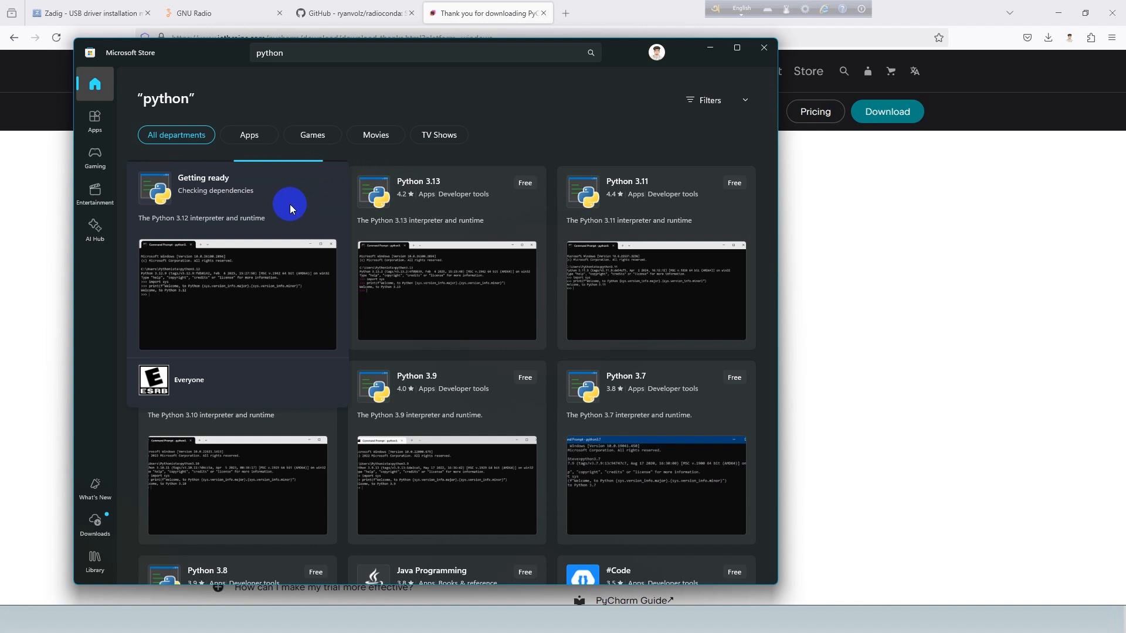
Follow the Python 3.12 installation in the store's downloads list until it completes, and minimize the store.
left_click(93, 525)
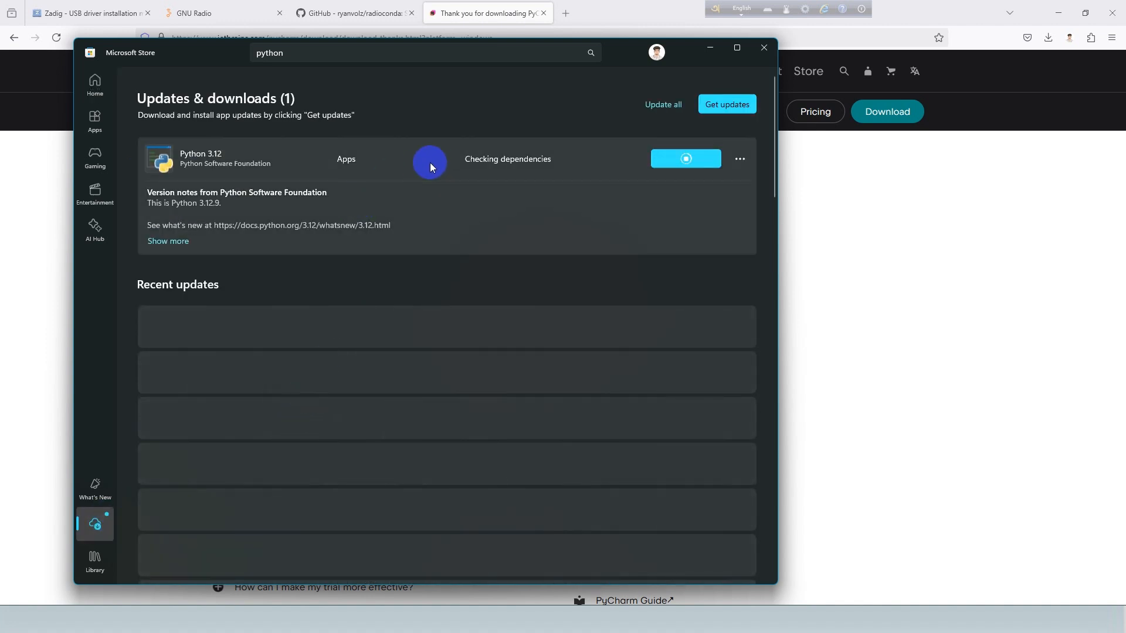
mouse_move(478, 163)
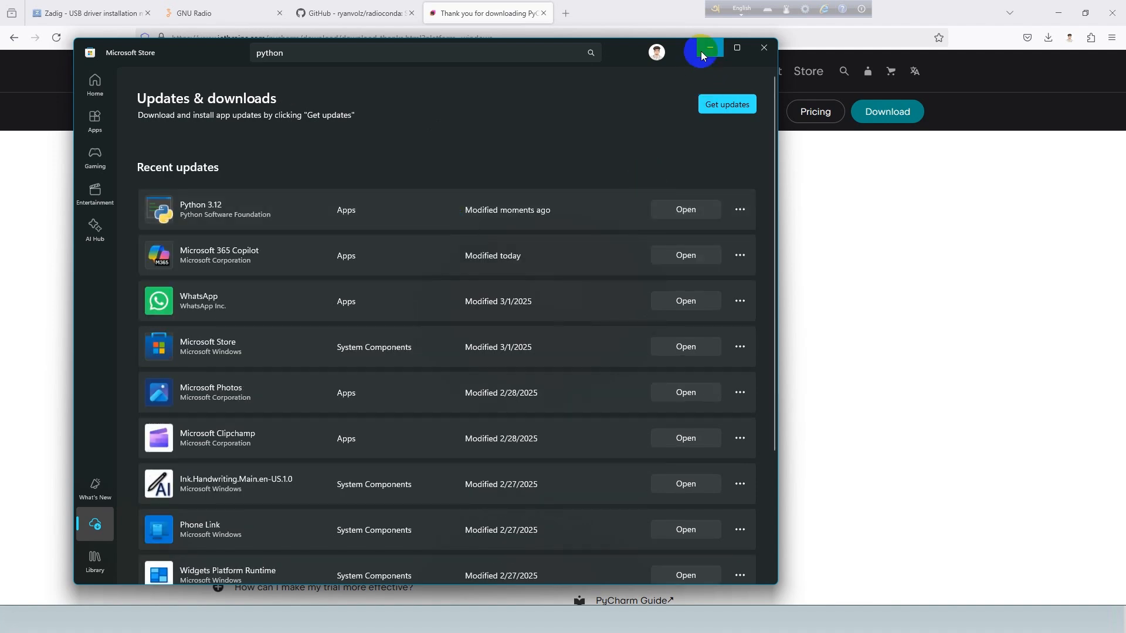
left_click(701, 51)
Switch to File Explorer and install radioconda 2024.05.29 from its installer in the DC folder.
left_click(643, 607)
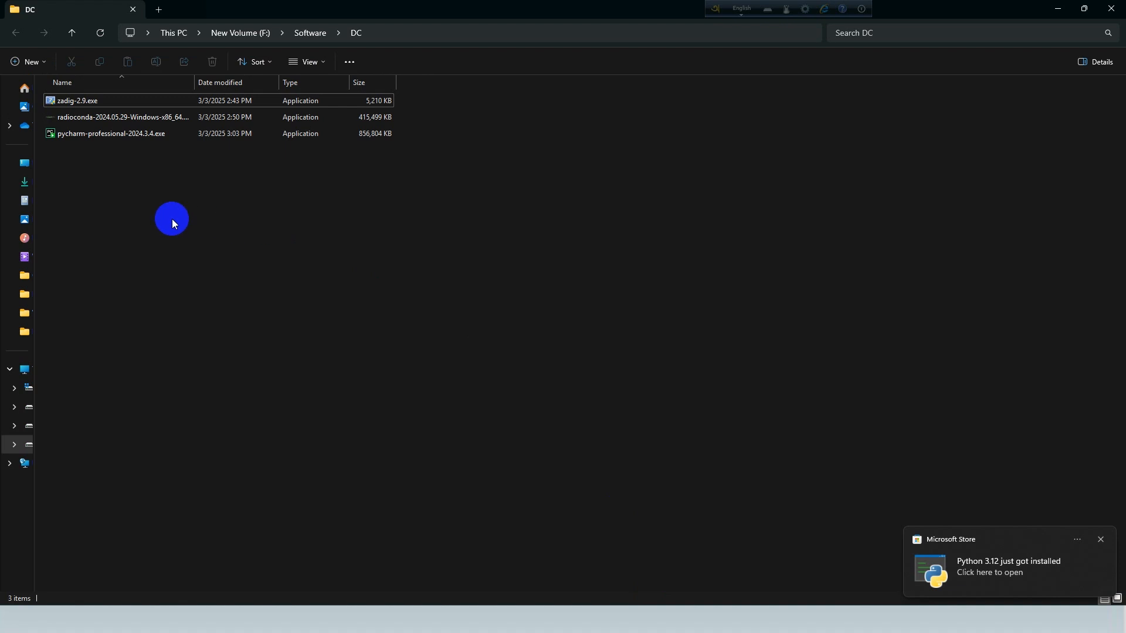
double_click(76, 117)
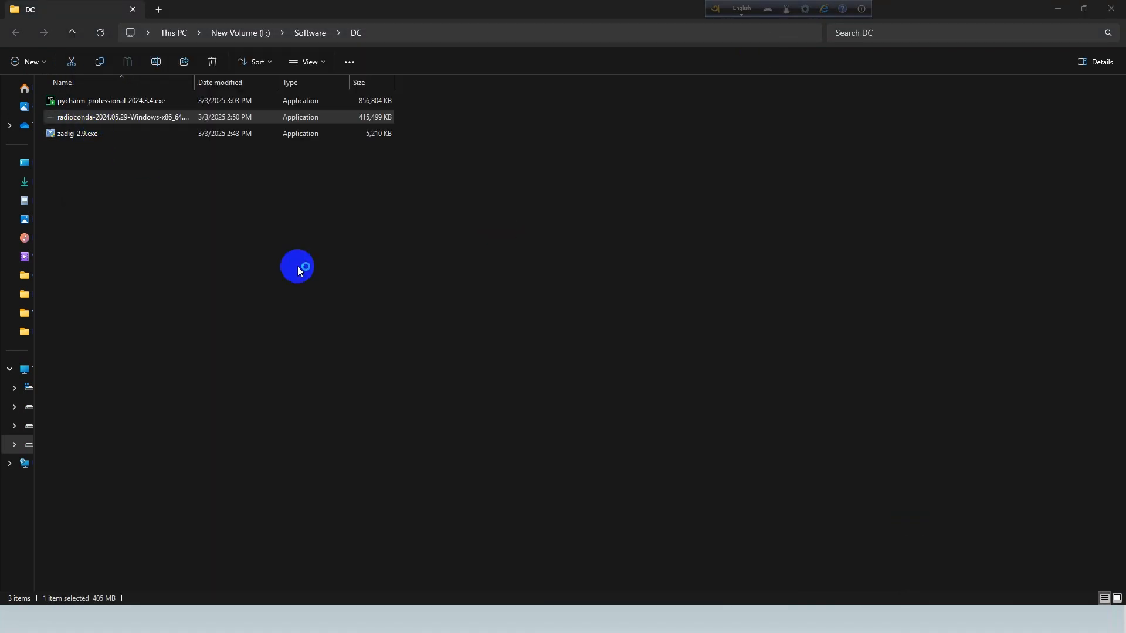
left_click(626, 403)
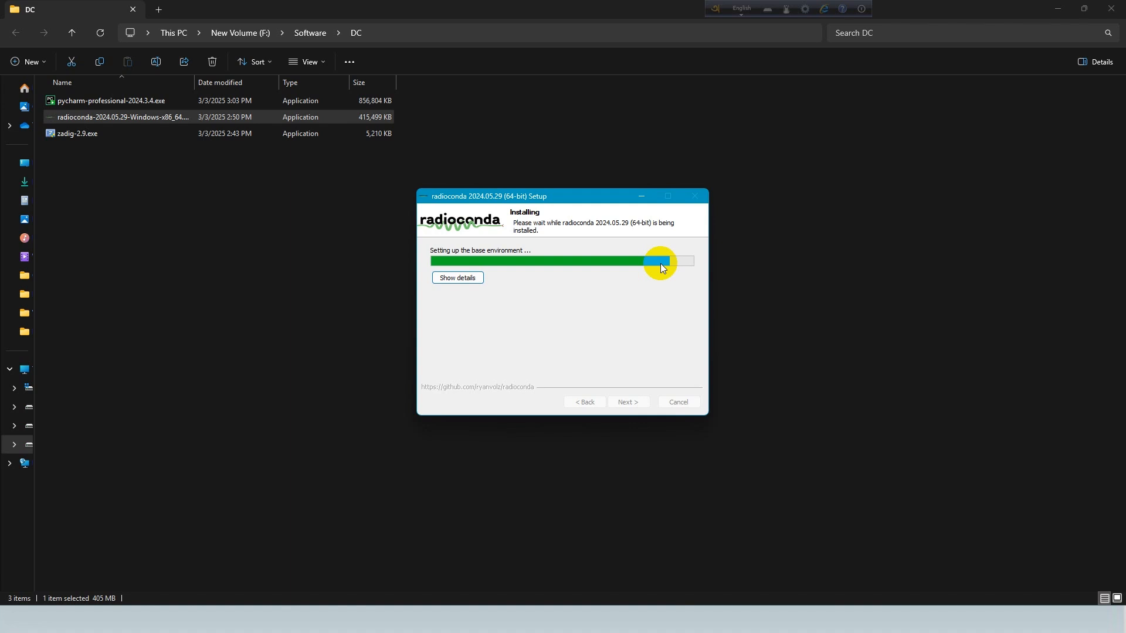
left_click(993, 615)
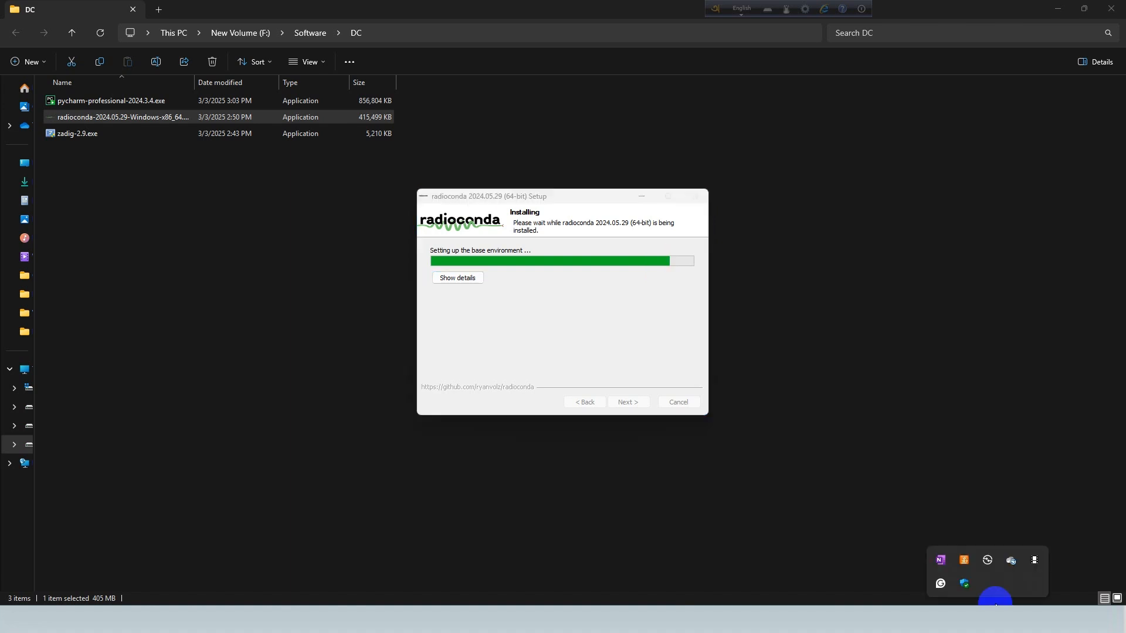
left_click(634, 400)
Install PyCharm Professional 2024.3.4 with the desktop shortcut, "bin" folder in PATH, "Open Folder as Project" and .py association options enabled.
double_click(117, 101)
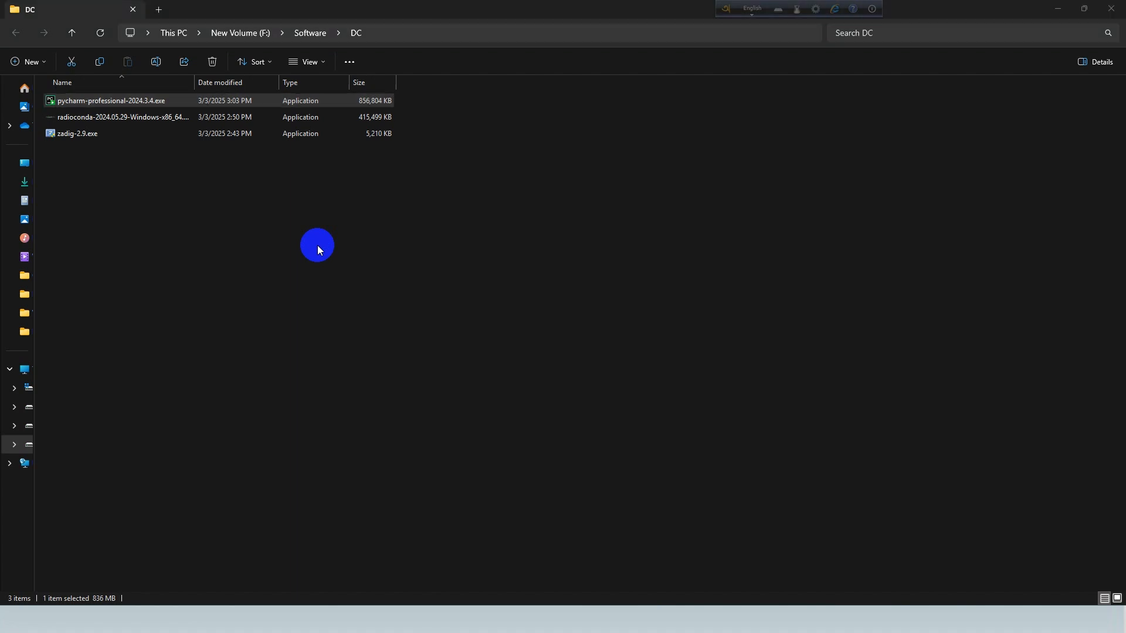
left_click(624, 401)
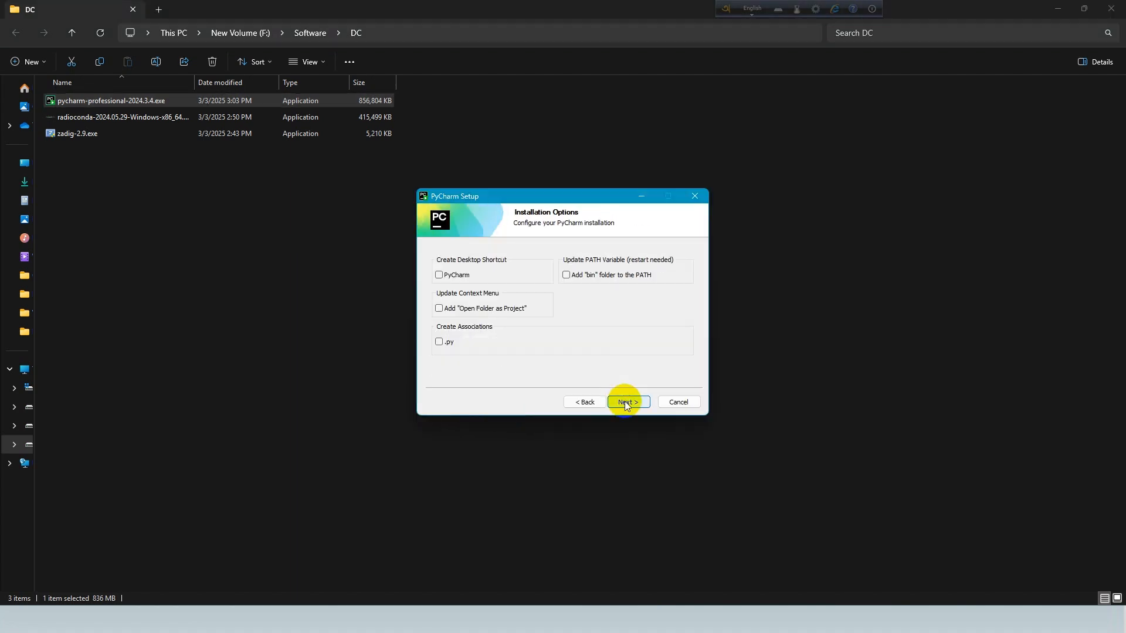
left_click(433, 273)
left_click(567, 275)
left_click(446, 310)
left_click(439, 341)
left_click(624, 401)
left_click(628, 401)
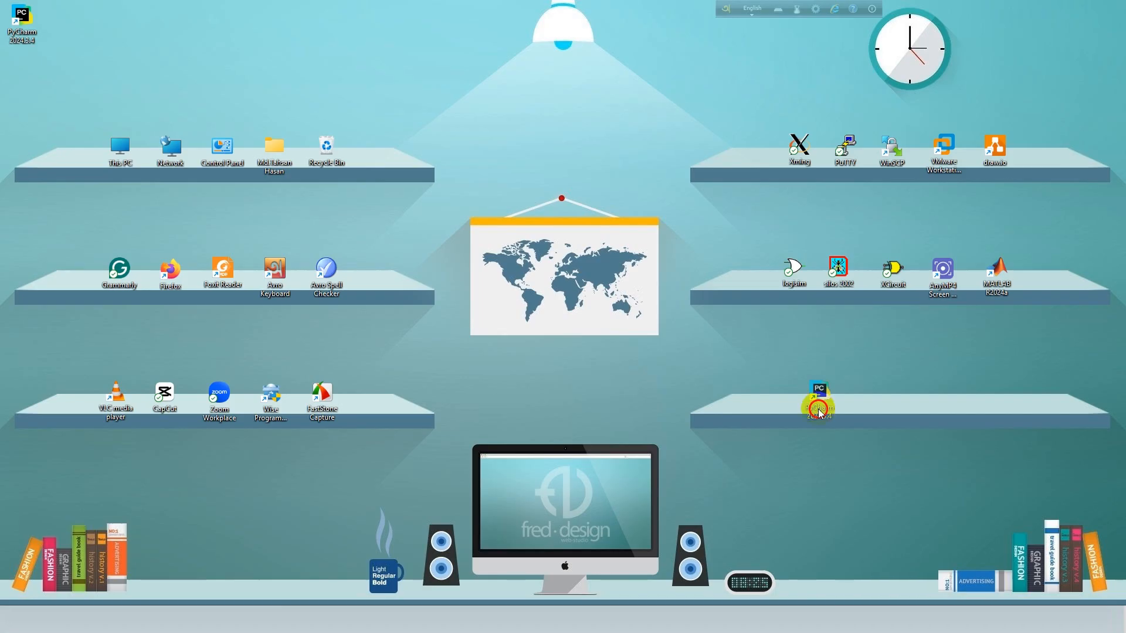
Place the PyCharm desktop shortcut on the empty wallpaper shelf below the logisim shortcut.
left_click(789, 410)
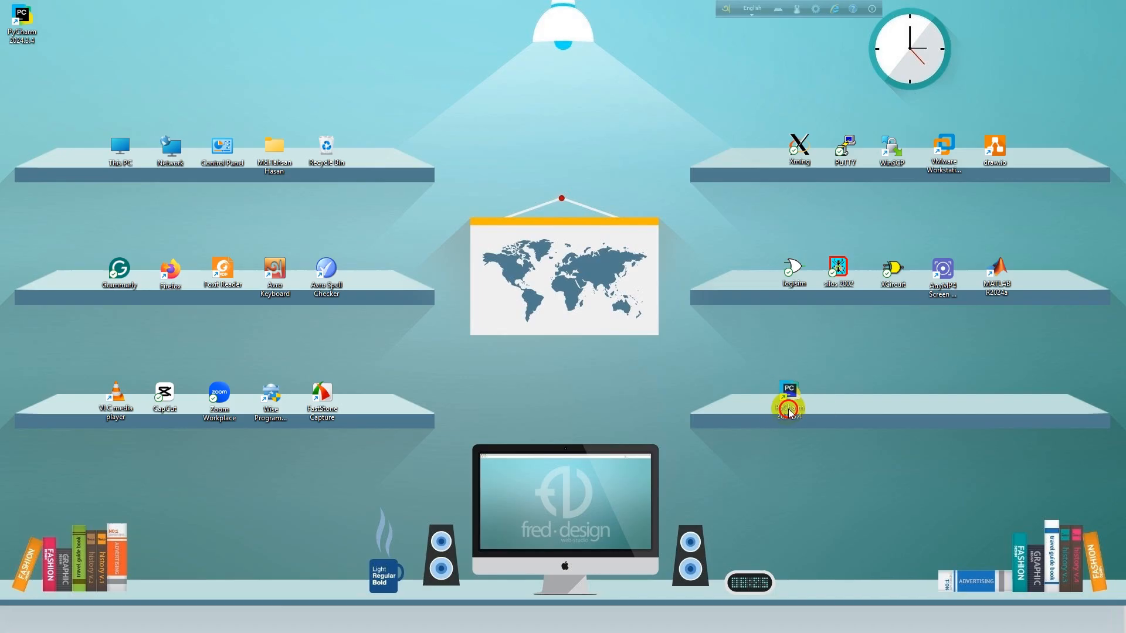
left_click_drag(788, 410, 790, 412)
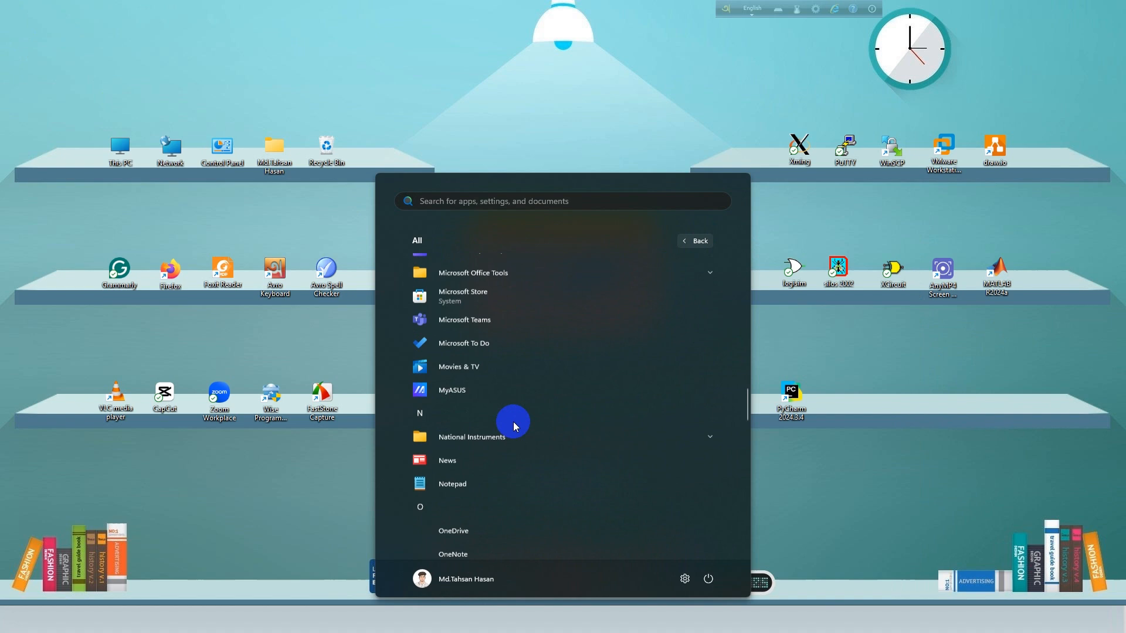
Launch PyCharm from the list of all installed Windows apps.
scroll(492, 416, "down", 10)
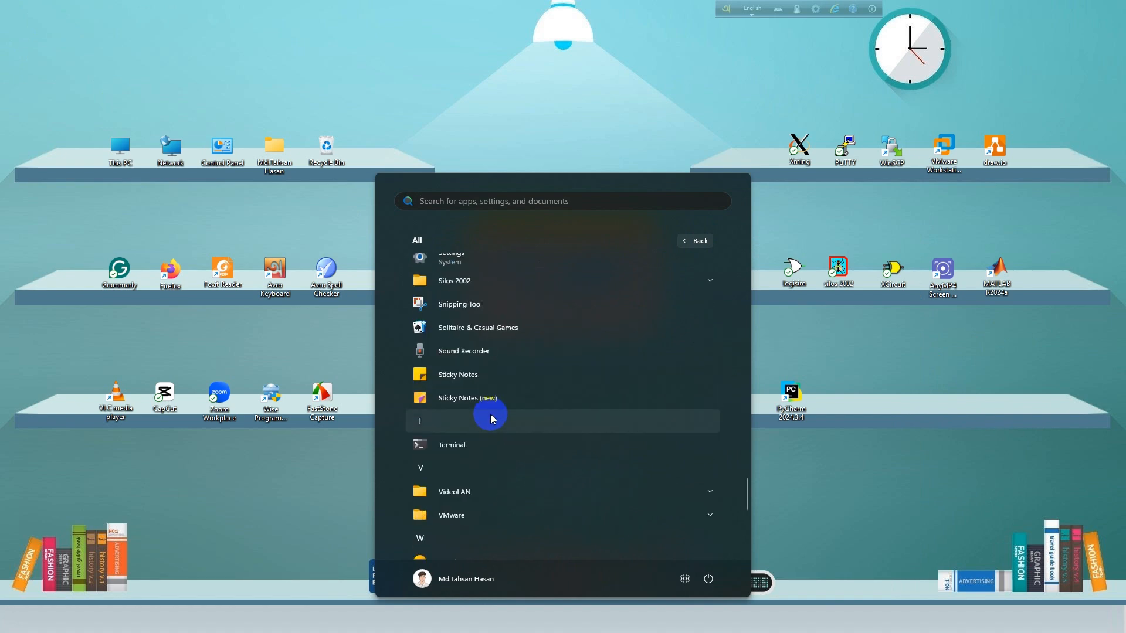
scroll(492, 418, "up", 10)
left_click(495, 428)
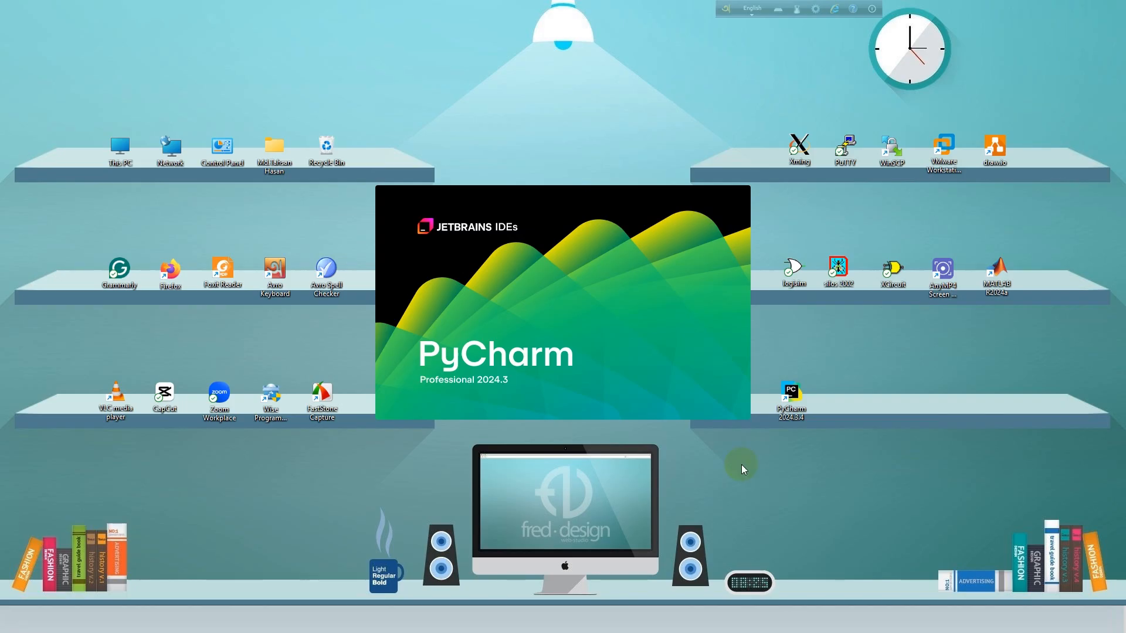
left_click(691, 416)
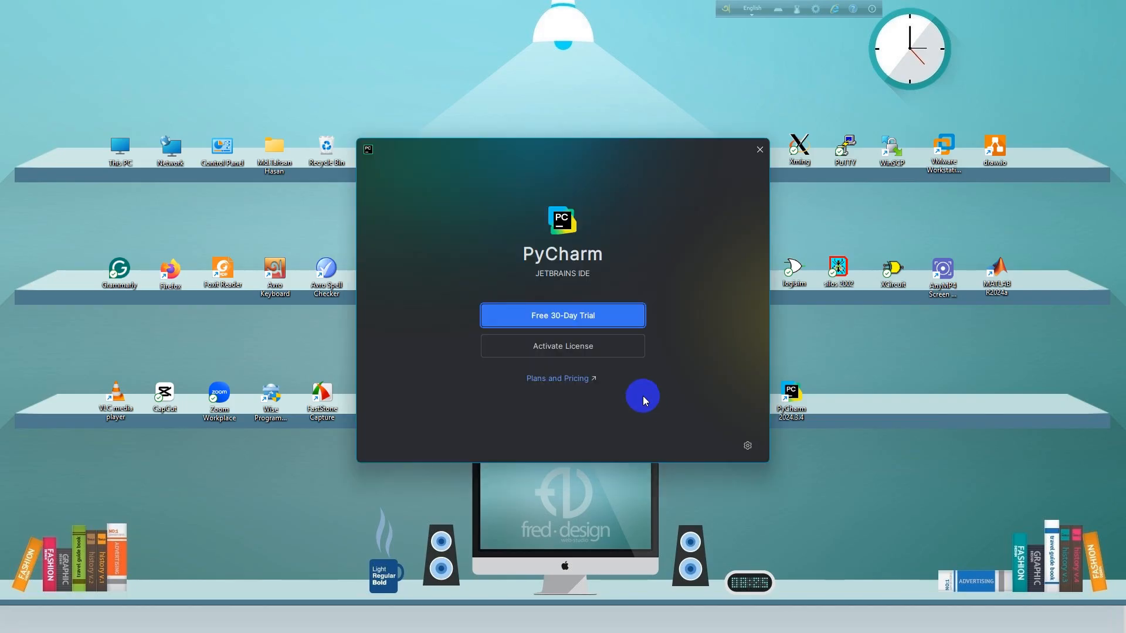
Activate the PyCharm license by signing in to the JetBrains account with Google, and continue to the welcome screen.
left_click(563, 346)
left_click(459, 283)
left_click(520, 403)
left_click(264, 233)
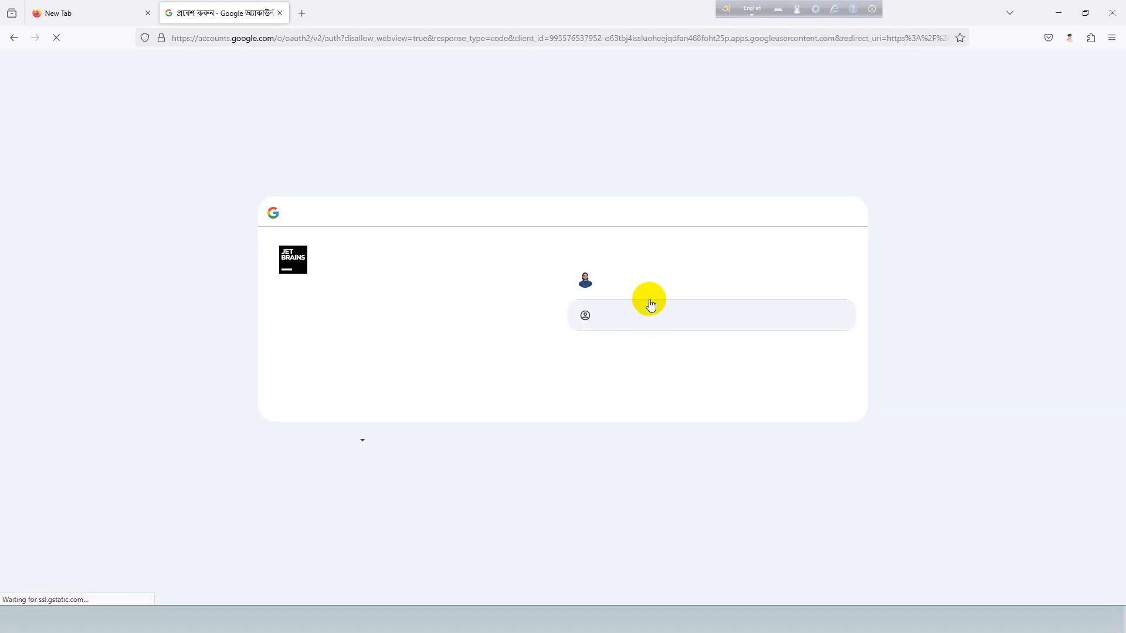
left_click(740, 403)
left_click(495, 397)
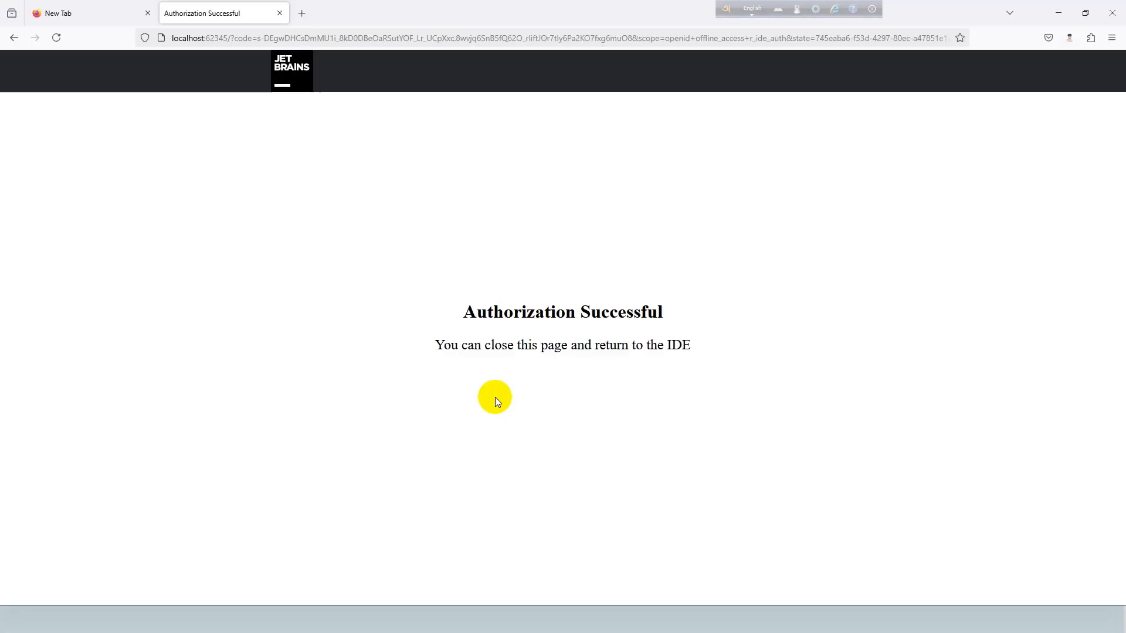
left_click(414, 315)
left_click(640, 324)
left_click(595, 320)
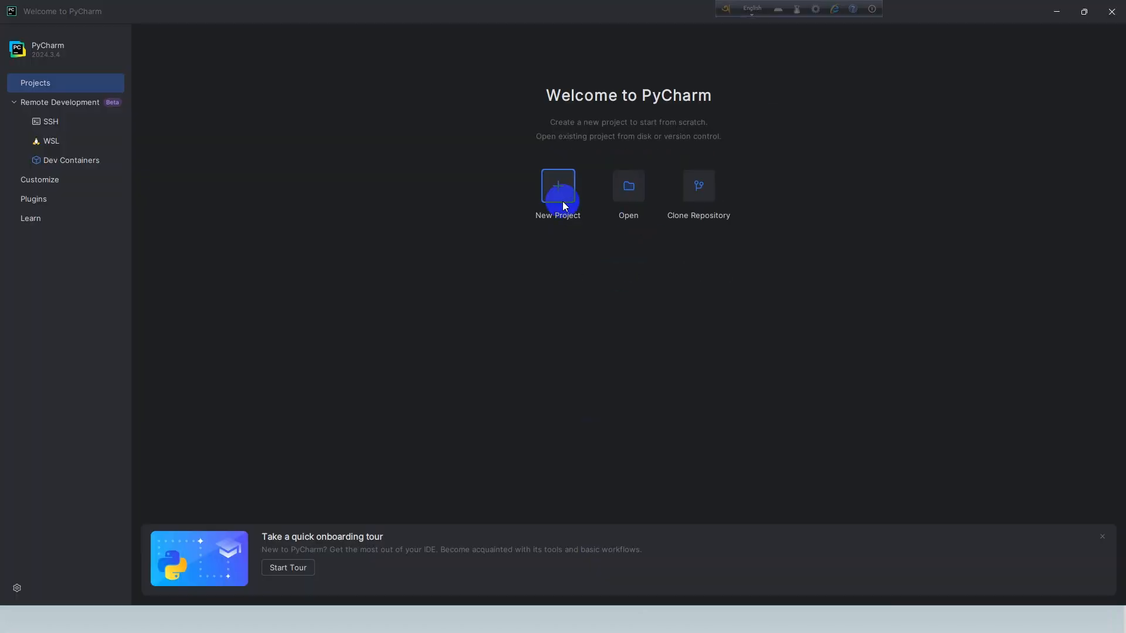
Create a Pure Python project named PythonProject with a project venv based on Python 3.12.
left_click(562, 202)
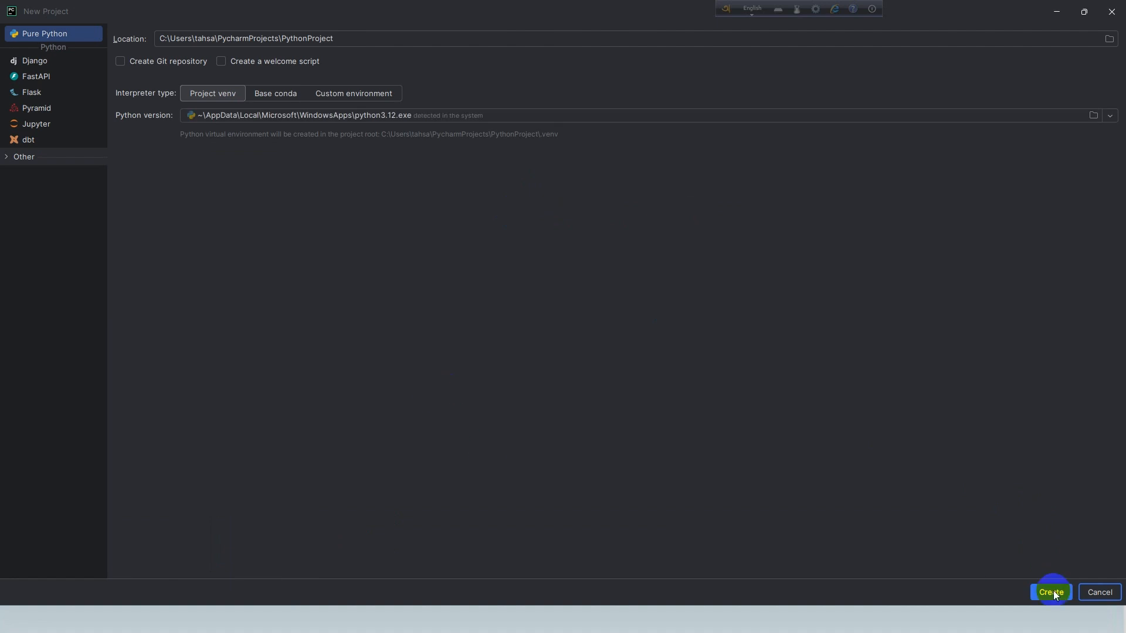
left_click(1051, 592)
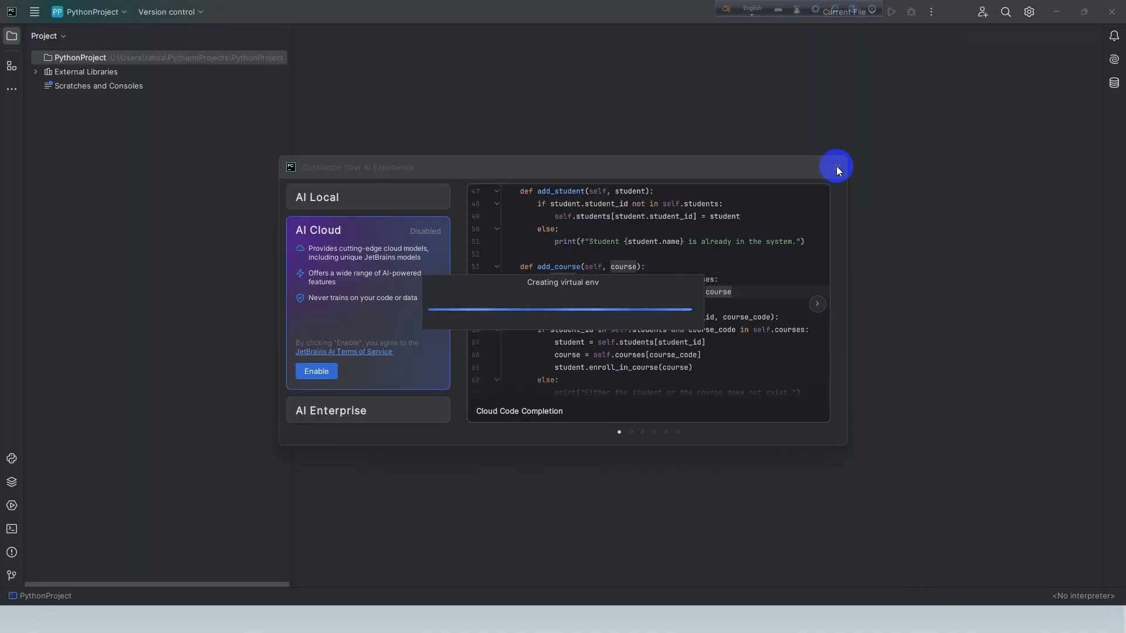